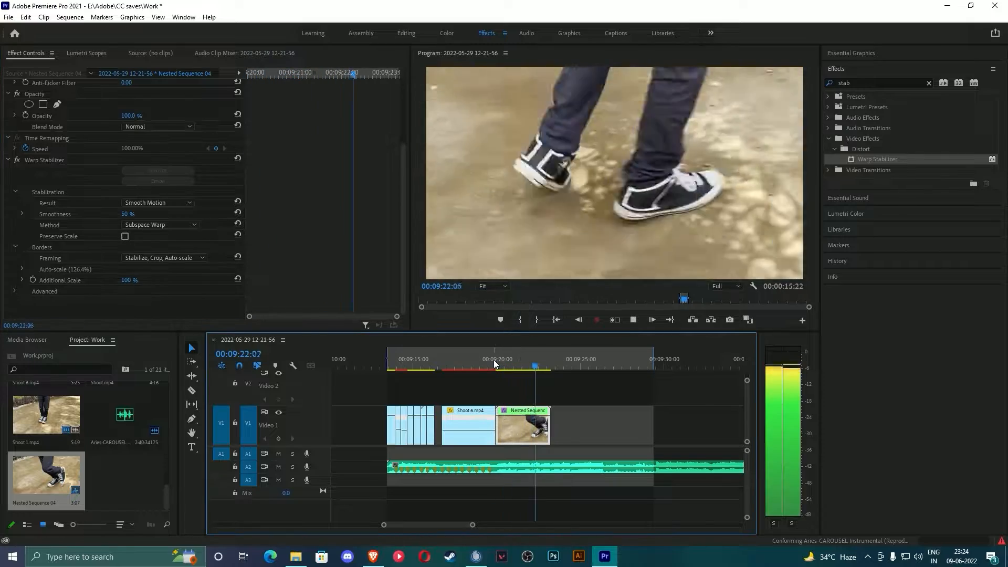
Step: Try the Position, Scale, Rotation stabilization method on Nested Sequence 04 and play the result
key(space)
click(102, 203)
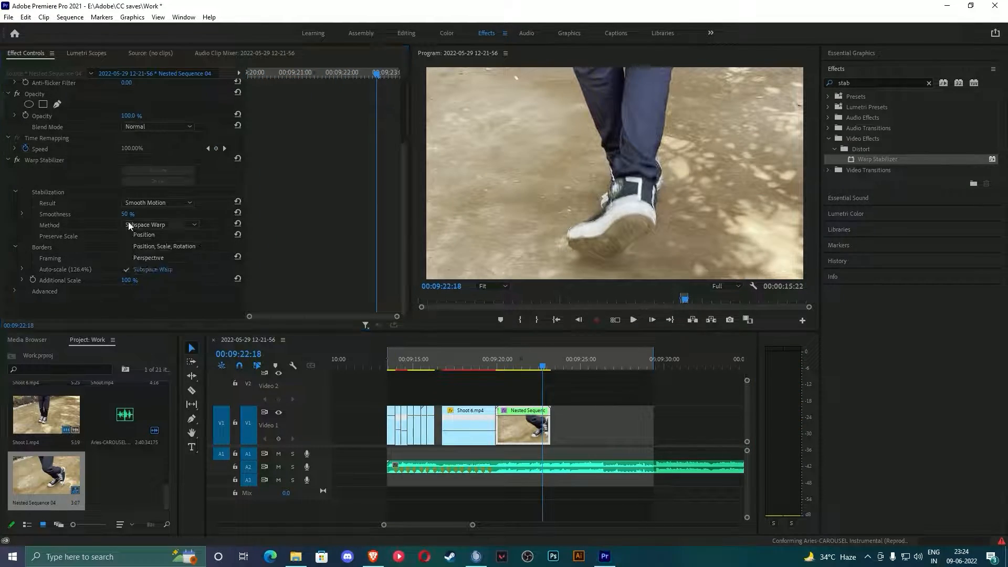
click(163, 246)
click(491, 361)
key(space)
key(space)
Step: Set the Warp Stabilizer on Nested Sequence 04 to Subspace Warp with 0% smoothness, play it back and save
click(153, 225)
click(152, 269)
text(0)
key(Return)
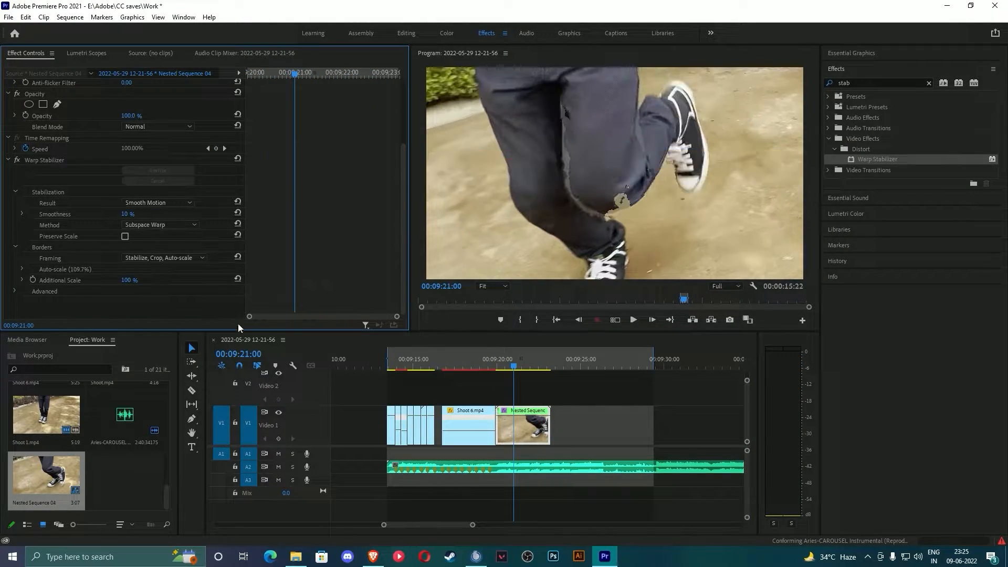
click(493, 368)
key(space)
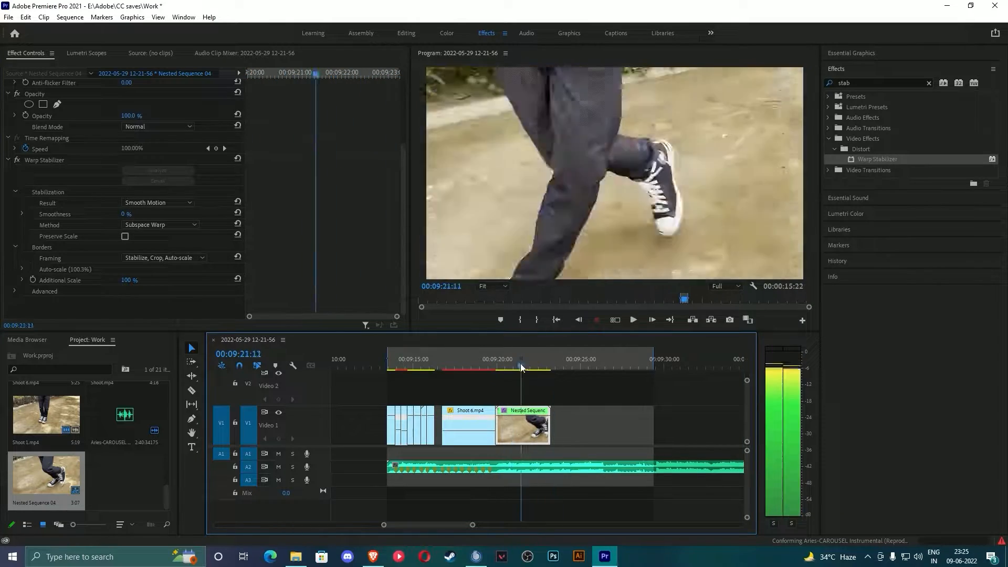
key(ctrl+s)
key(minus)
key(minus)
key(minus)
drag(462, 363, 359, 364)
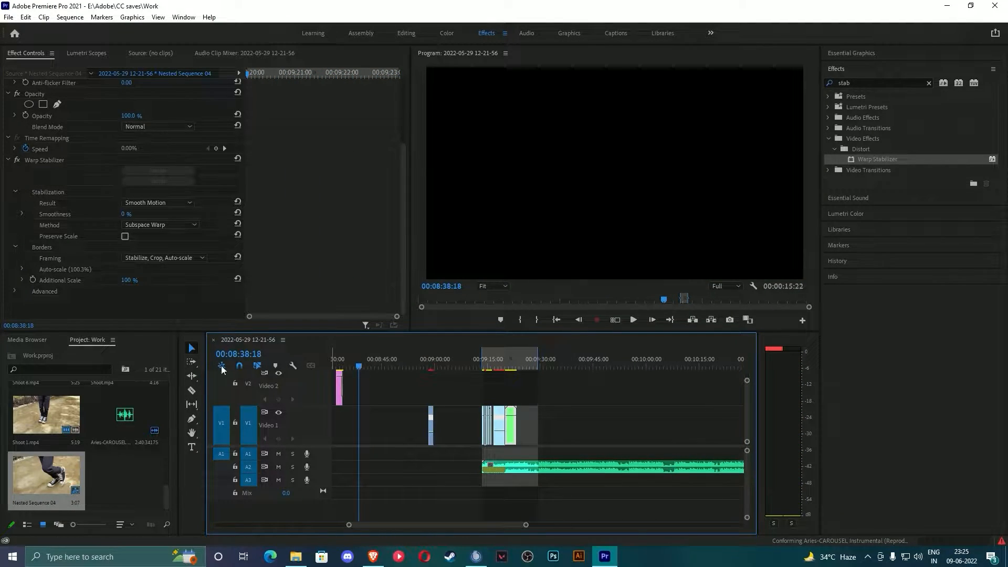
Step: Set the Warp Stabilizer smoothness on Nested Sequence 04 to 100% and play the clip from its start
click(515, 364)
key(equal)
key(equal)
key(equal)
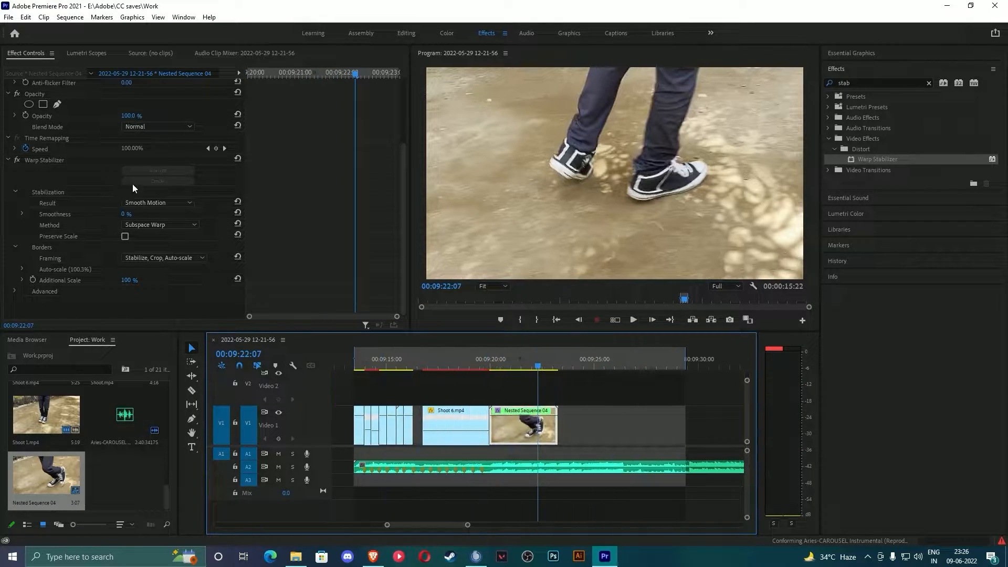
click(125, 215)
text(100)
key(Return)
click(491, 359)
key(space)
key(space)
Step: Delete the Warp Stabilizer effect from Nested Sequence 04 and save the project
click(17, 160)
click(45, 160)
key(Delete)
key(minus)
key(space)
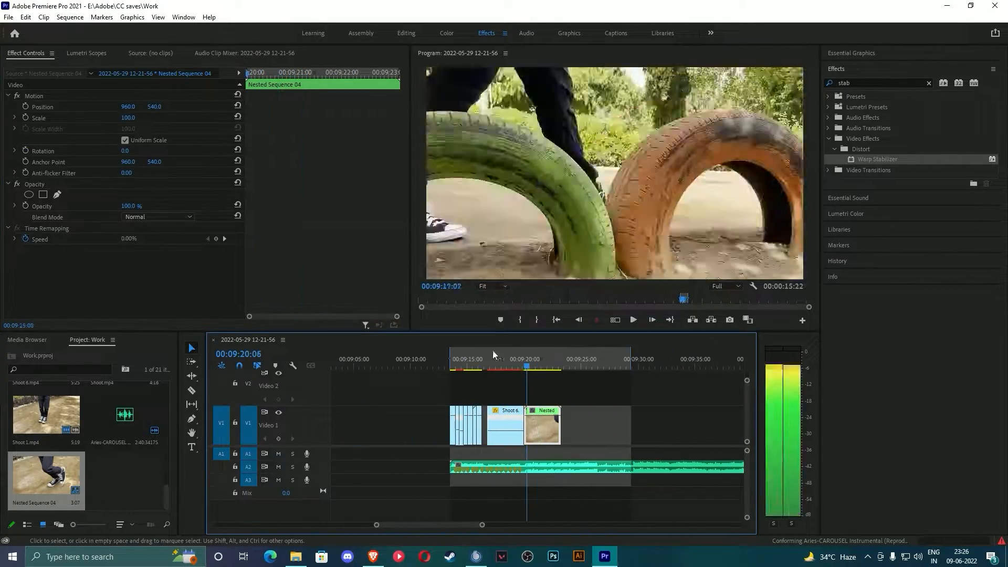
click(469, 362)
key(ctrl+s)
Step: Place the Shoot 4.mp4 clip directly after Nested Sequence 04 on track V1
drag(468, 430, 572, 428)
drag(482, 525, 472, 528)
drag(586, 428, 643, 428)
mouse_move(631, 426)
mouse_down()
mouse_move(536, 427)
mouse_move(631, 428)
mouse_up()
drag(578, 427, 536, 427)
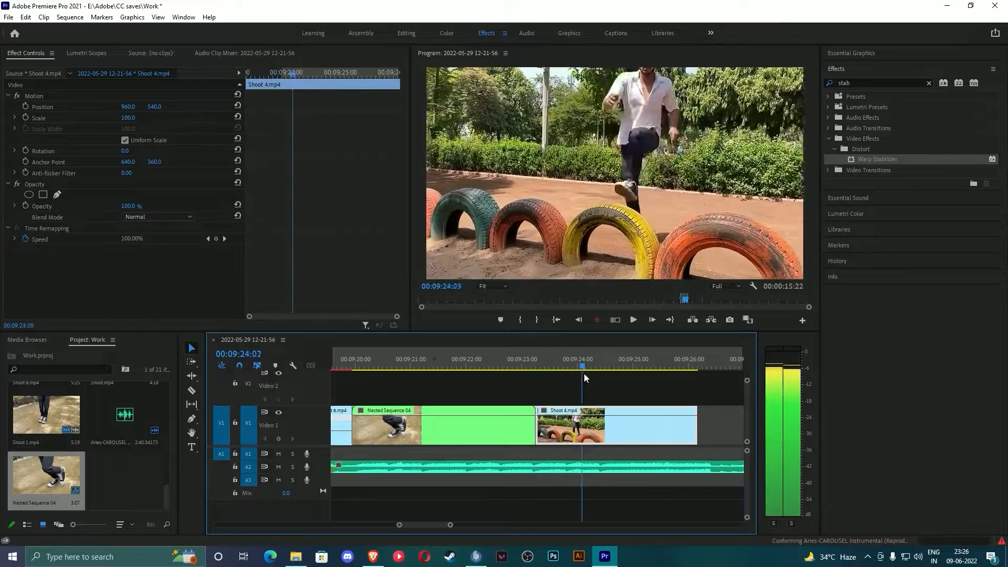
Step: Cut off the beginning of Shoot 4.mp4 and ripple-delete the cut piece
key(c)
mouse_move(584, 372)
mouse_down()
mouse_move(558, 376)
mouse_move(575, 373)
mouse_up()
click(565, 420)
key(v)
click(551, 426)
key(shift+Delete)
Step: Add a speed keyframe near the start of Shoot 4.mp4, adjust the speed ramp and play it back
click(544, 368)
ctrl+click(575, 430)
click(520, 361)
key(space)
drag(562, 429, 582, 432)
key(space)
click(517, 365)
key(space)
key(space)
Step: Add a second speed keyframe to Shoot 4.mp4, extend the clip's end to about 00:09:26:10 and save
ctrl+click(605, 430)
click(533, 364)
key(space)
drag(678, 428, 709, 428)
click(529, 365)
key(space)
key(space)
key(ctrl+s)
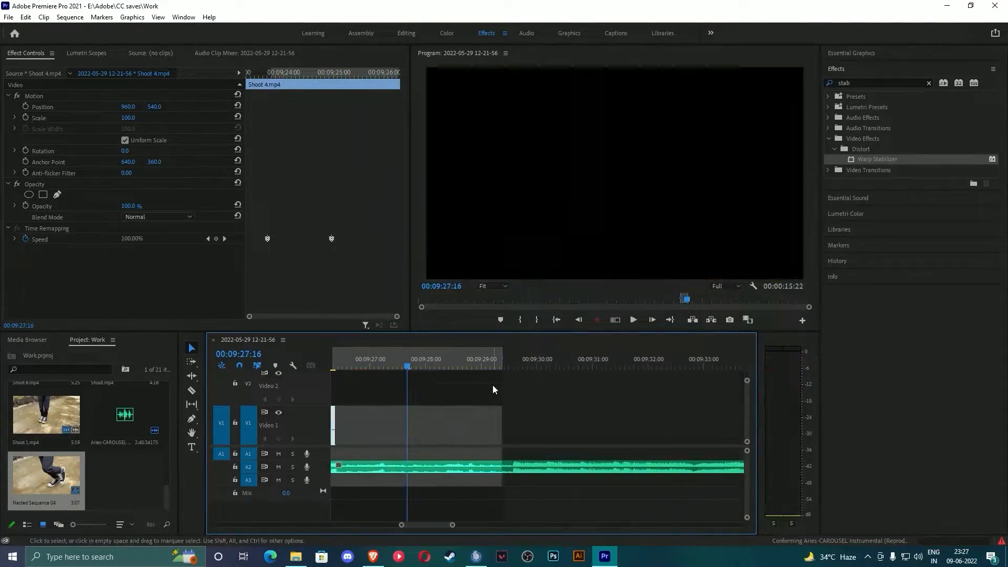
Step: Play back the assembled clips on the timeline to review the edit against the music
key(minus)
key(minus)
key(minus)
click(503, 366)
key(space)
drag(499, 525, 446, 526)
click(453, 365)
key(space)
key(space)
Step: Place the Shoot 7.mp4 clip after Shoot 4.mp4 on track V1 and play back the edit
key(minus)
click(403, 365)
click(484, 365)
key(equal)
key(equal)
drag(501, 426, 702, 426)
key(minus)
click(624, 362)
key(space)
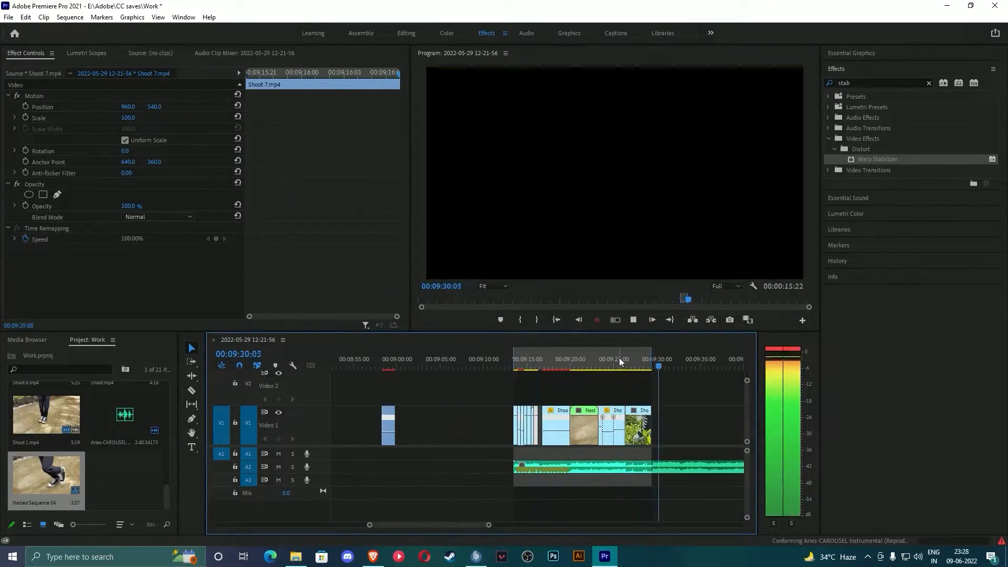
click(542, 367)
key(space)
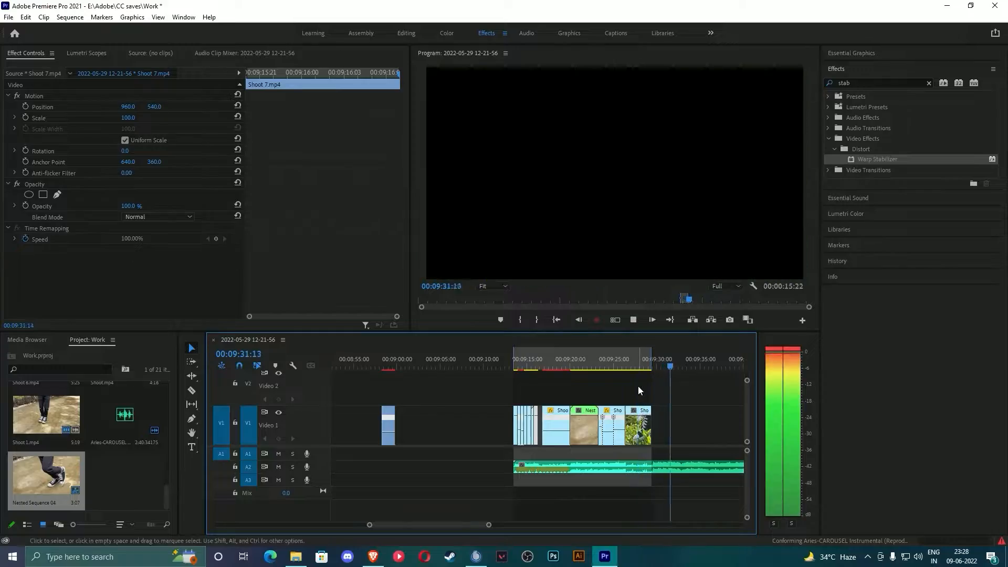
key(space)
Step: Split the music at the end of the last video clip and move the remaining audio further along the timeline
key(c)
click(652, 467)
key(v)
drag(677, 467, 698, 467)
click(513, 364)
key(space)
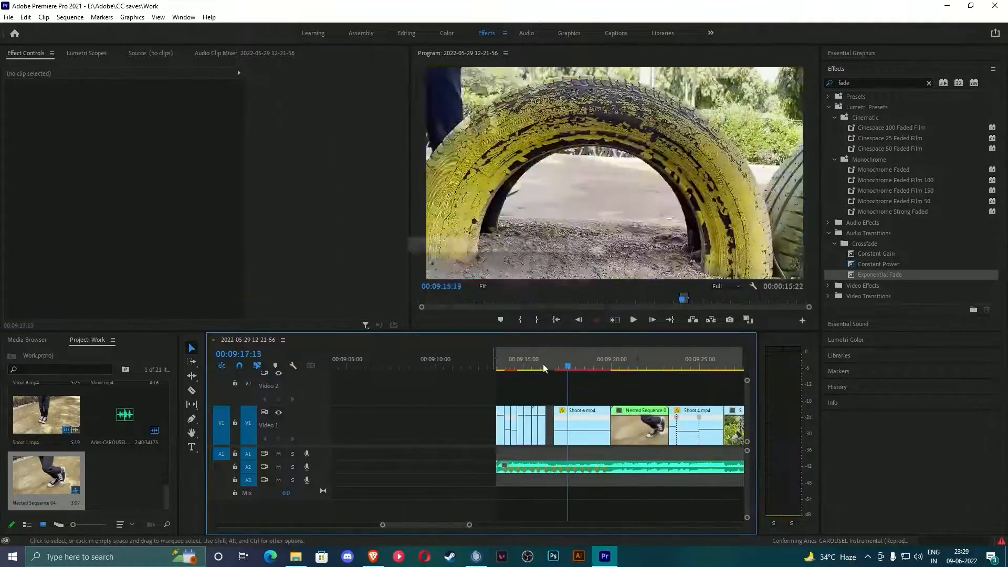
Step: Replace the effects search term with "lumetri"
click(882, 82)
key(BackSpace)
key(BackSpace)
key(BackSpace)
key(BackSpace)
text(lumetri)
Step: Select the edit's clips on track V1 and refine the effects search to "lumetri c"
key(minus)
key(minus)
key(minus)
drag(596, 394, 515, 421)
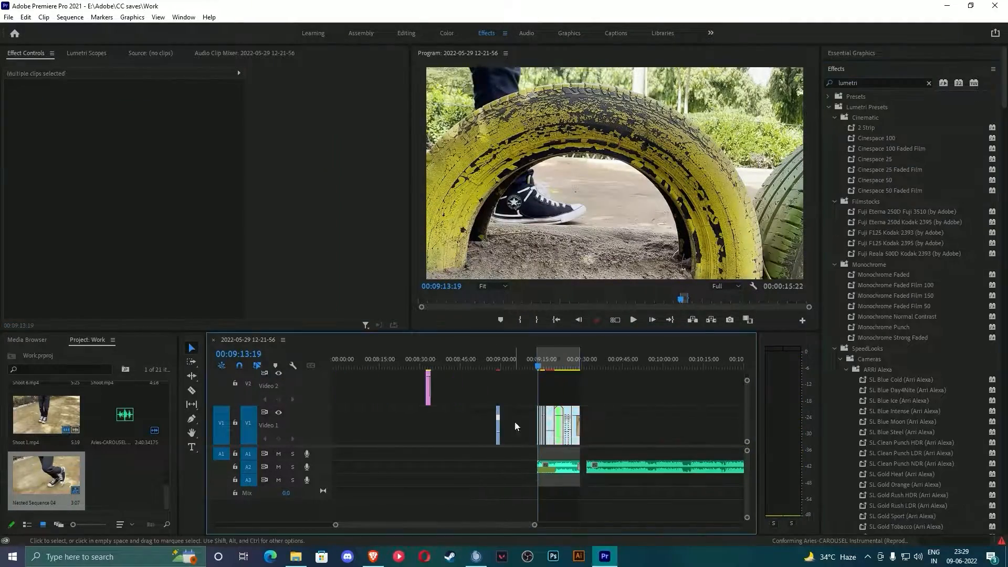
right_click(546, 424)
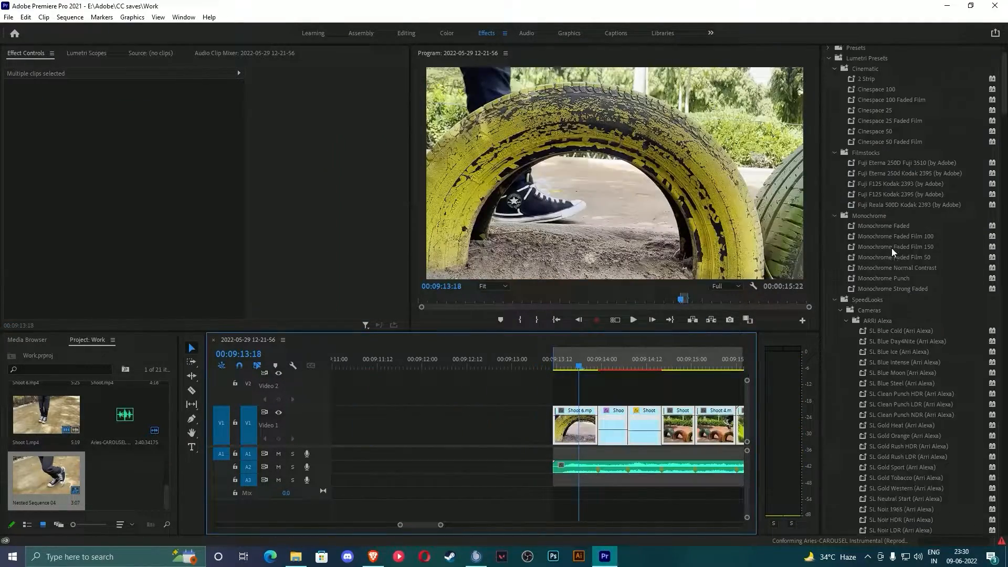
text(c)
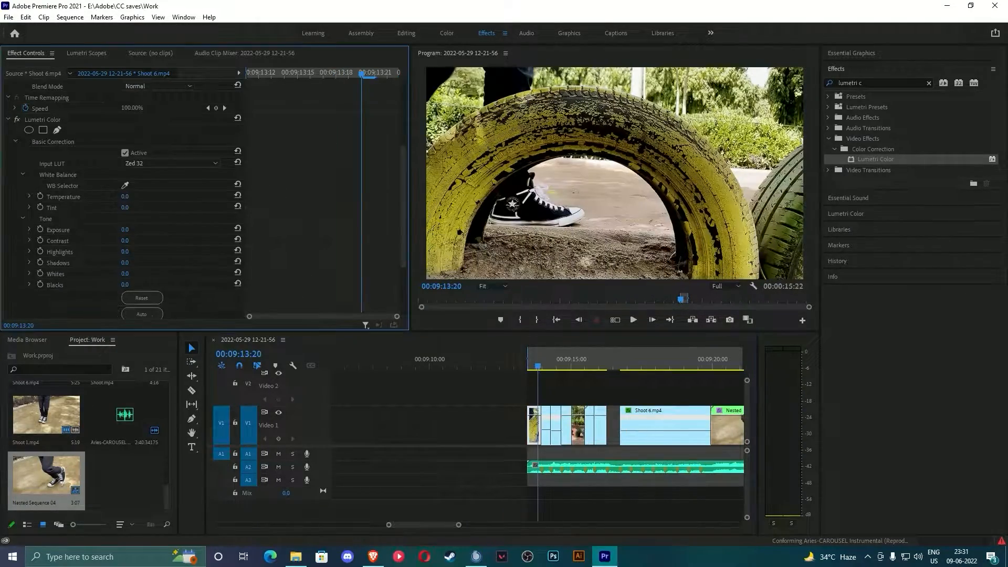
Step: Set the first Shoot 6.mp4 clip's Lumetri temperature to 7, tint to 33 and contrast to 5, and save
drag(125, 196, 119, 240)
key(ctrl+s)
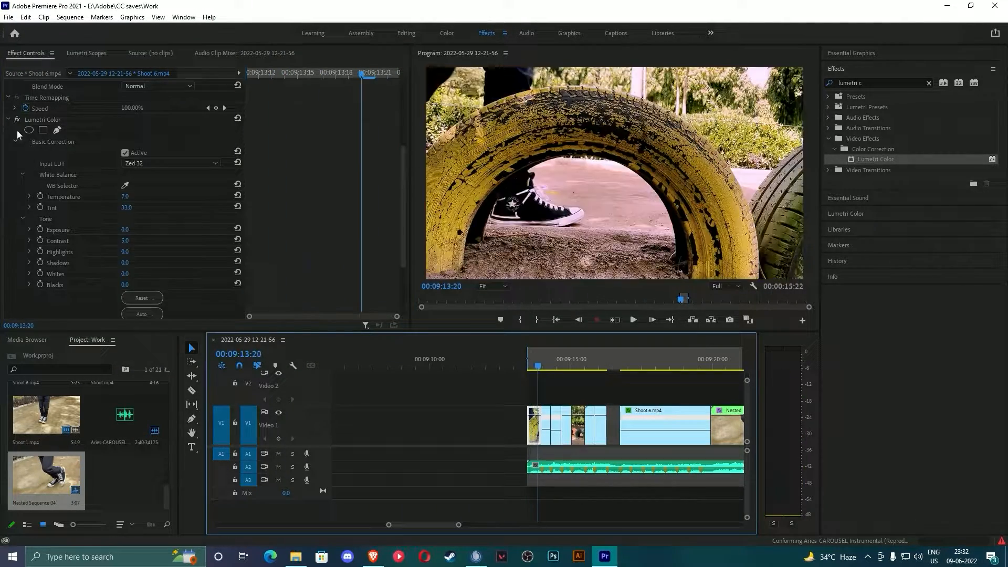
Step: Enlarge the preview to 150% on the shoe and compare the shot with and without Lumetri Color
click(494, 286)
click(492, 362)
drag(588, 276, 512, 276)
drag(809, 171, 809, 197)
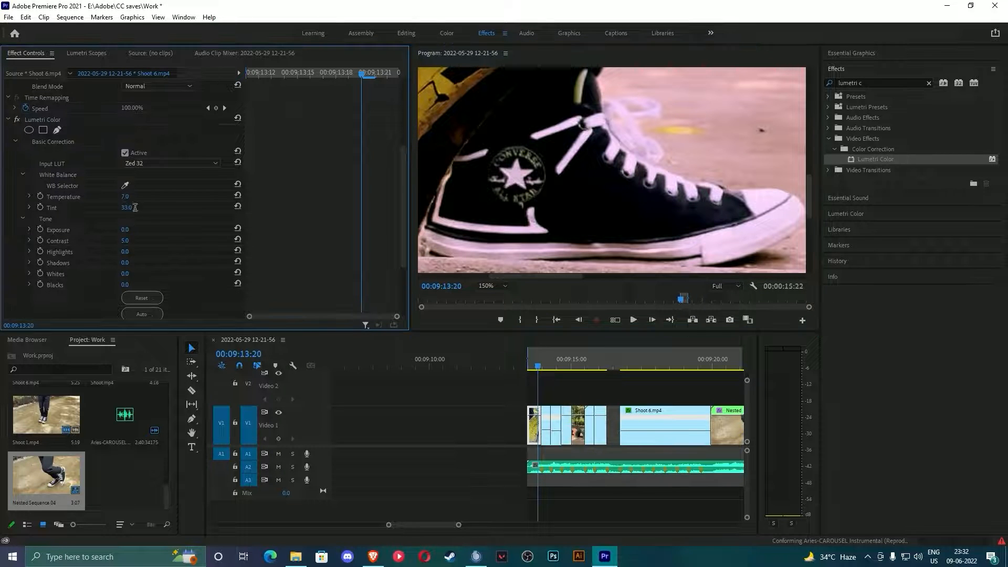
click(17, 119)
click(17, 120)
click(100, 197)
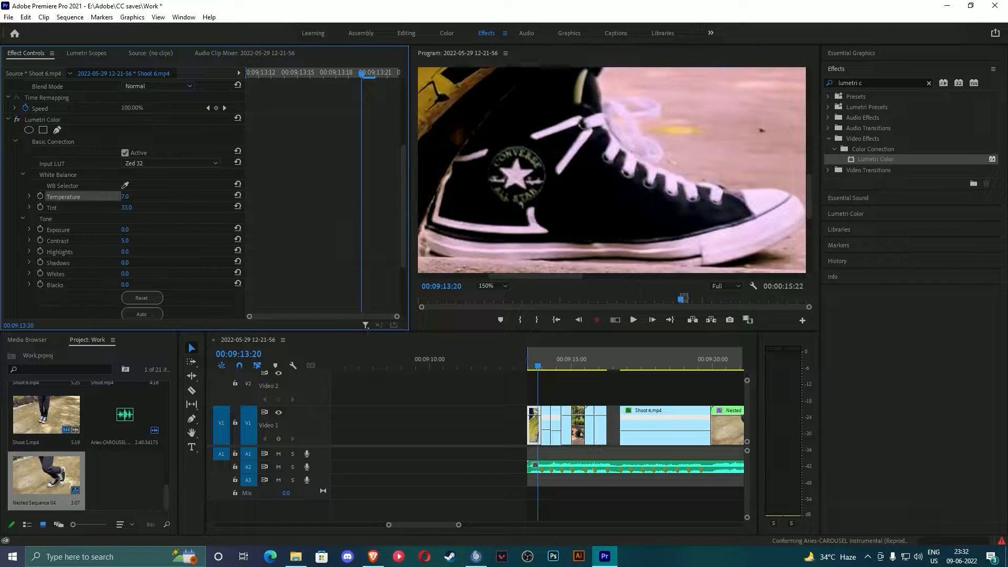
Step: Undo the last change, return the preview zoom to Fit and save the project
scroll(167, 281, down, 4)
key(ctrl+z)
mouse_move(459, 525)
mouse_down()
mouse_move(471, 512)
mouse_move(457, 526)
mouse_up()
click(494, 287)
click(492, 298)
key(ctrl+s)
Step: Try nesting all clips ahead of Nested Sequence 04 into a single sequence with the default name
drag(614, 389, 536, 415)
right_click(552, 415)
click(587, 415)
key(Return)
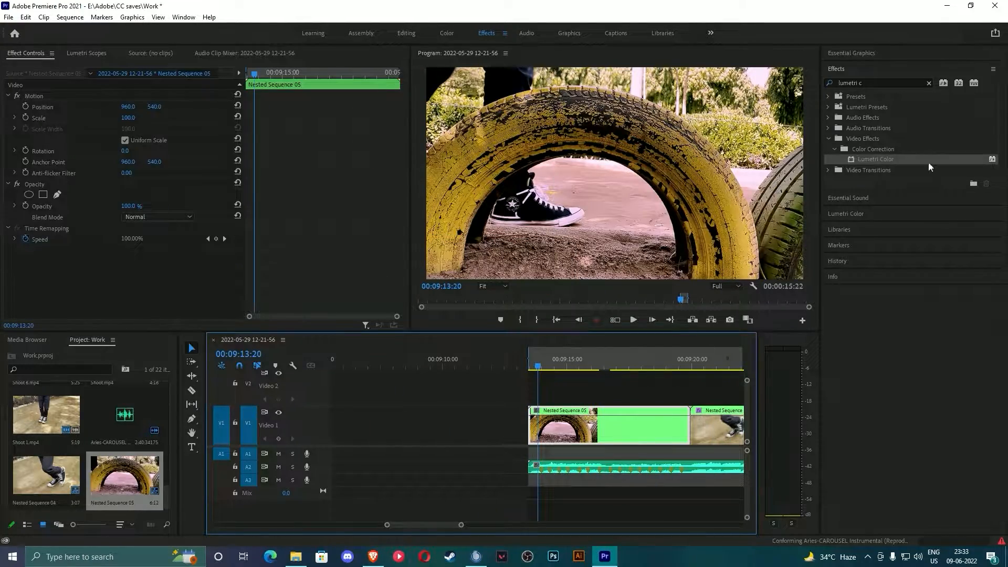
Step: Set the Lumetri Color saturation of Nested Sequence 05 to 0 and play it back
click(14, 272)
scroll(45, 303, down, 4)
click(133, 286)
text(0)
key(Return)
key(space)
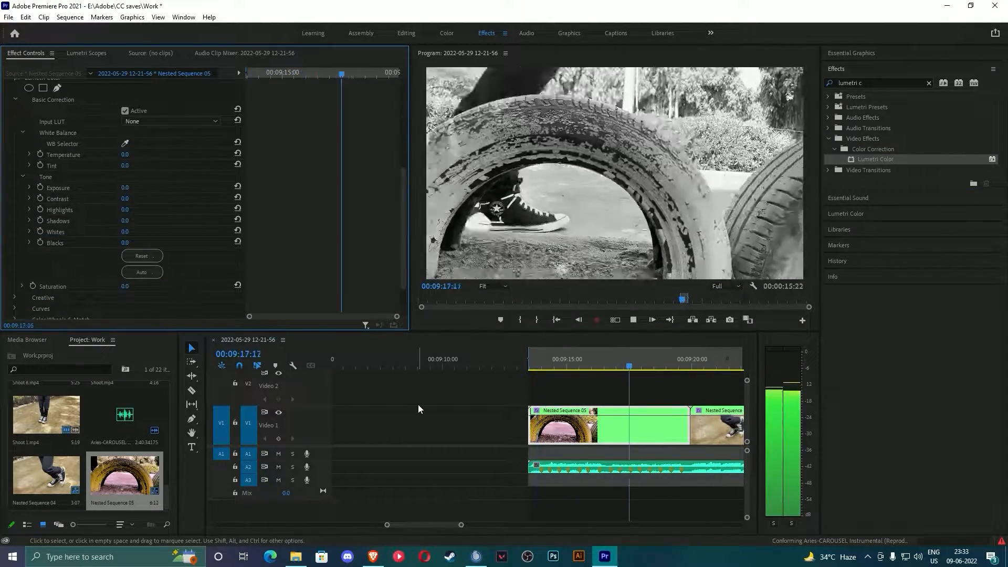
Step: Undo the desaturation, the added Lumetri Color effect and the nesting
key(space)
key(ctrl+z)
key(ctrl+z)
key(ctrl+z)
Step: Nest only the short opening clips before the gap and apply Lumetri Color to the nested sequence
drag(418, 404, 591, 423)
right_click(555, 420)
drag(875, 159, 563, 427)
Step: Set the Lumetri Color saturation of Nested Sequence 06 to 0 and play back the edit
click(549, 366)
click(15, 271)
scroll(97, 282, down, 5)
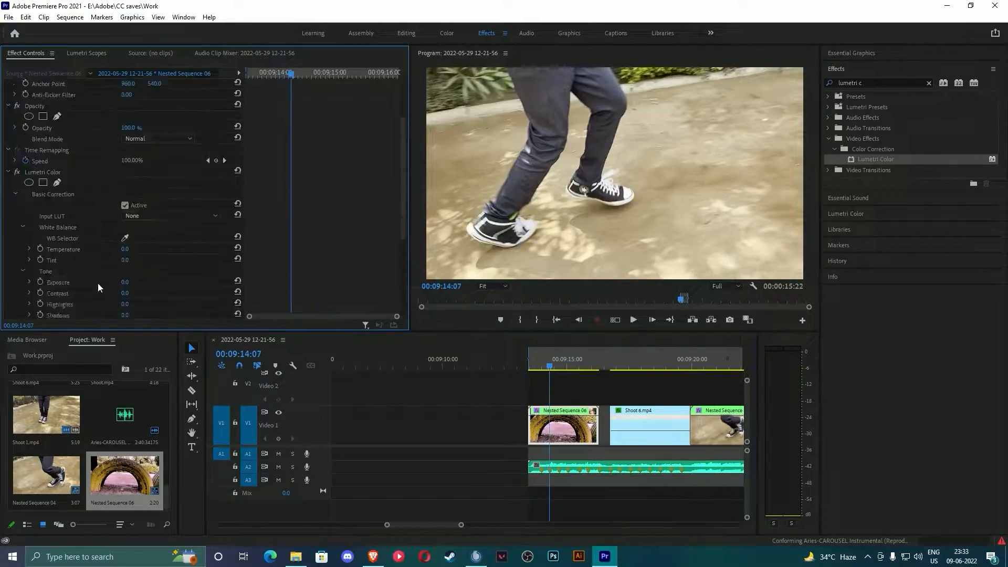
click(125, 276)
text(0)
click(528, 363)
key(space)
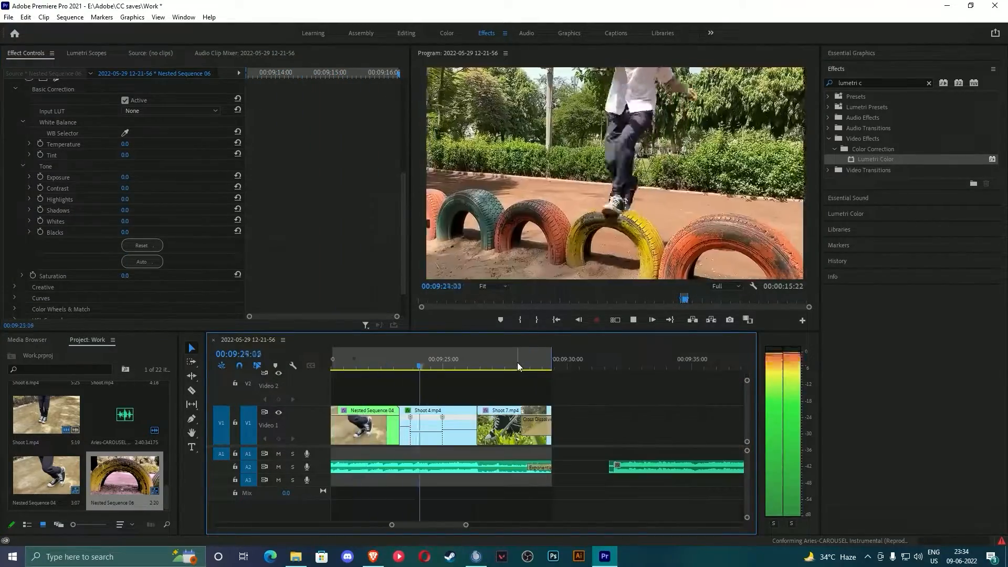
Step: Apply Lumetri Color to the Shoot 6.mp4 clip after the gap and load the Domingo 145 input LUT
click(482, 366)
click(538, 365)
drag(876, 160, 582, 420)
click(15, 271)
scroll(99, 273, down, 2)
click(169, 257)
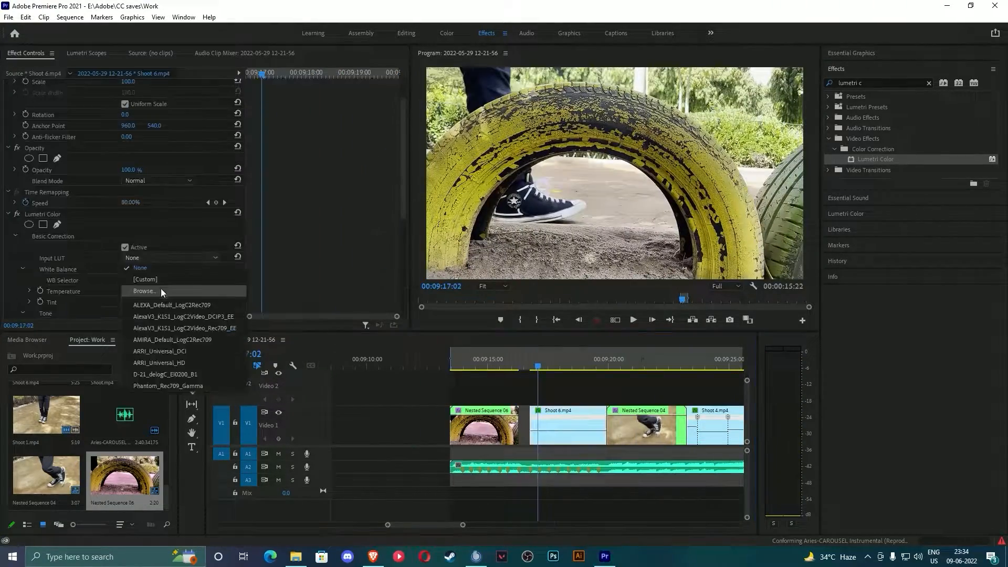
click(161, 290)
double_click(289, 254)
Step: Play back the graded Shoot 6.mp4 clip from its start and save the project
click(537, 365)
key(space)
click(538, 365)
key(space)
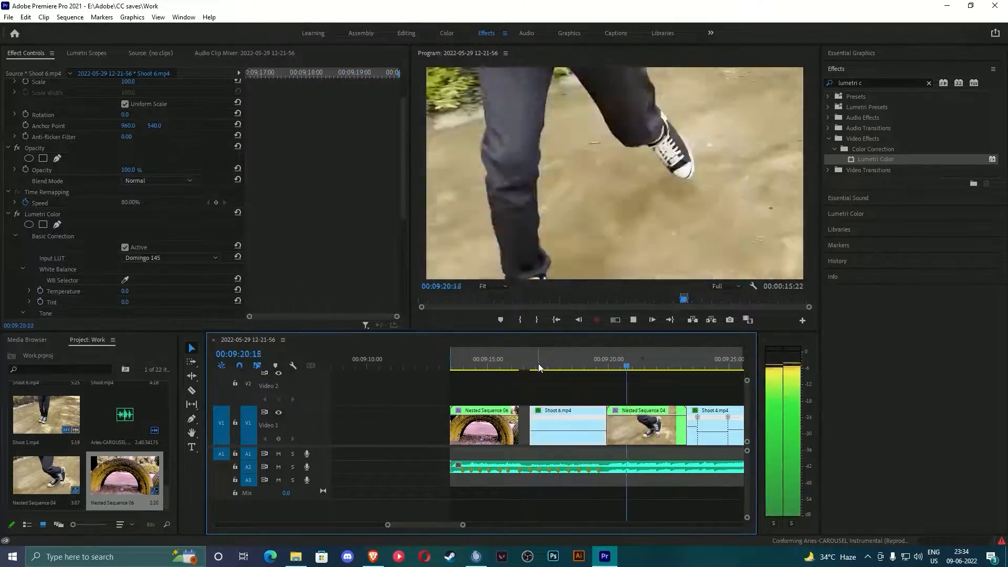
key(space)
key(ctrl+s)
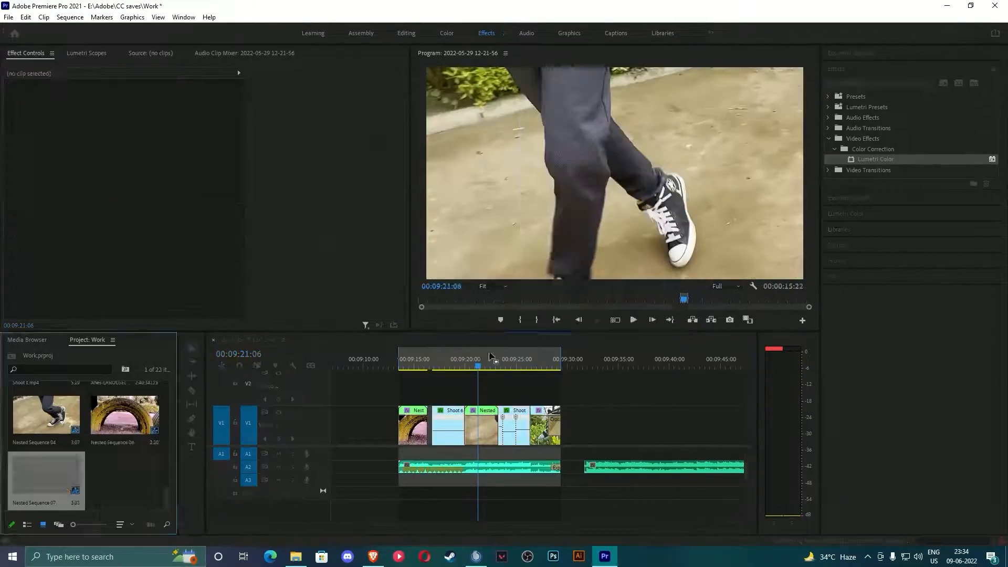
Step: Review the edit across Nested Sequence 04 and Nested Sequence 07 and save the project
click(450, 362)
drag(486, 525, 460, 526)
click(482, 364)
key(ctrl+s)
click(613, 428)
click(613, 367)
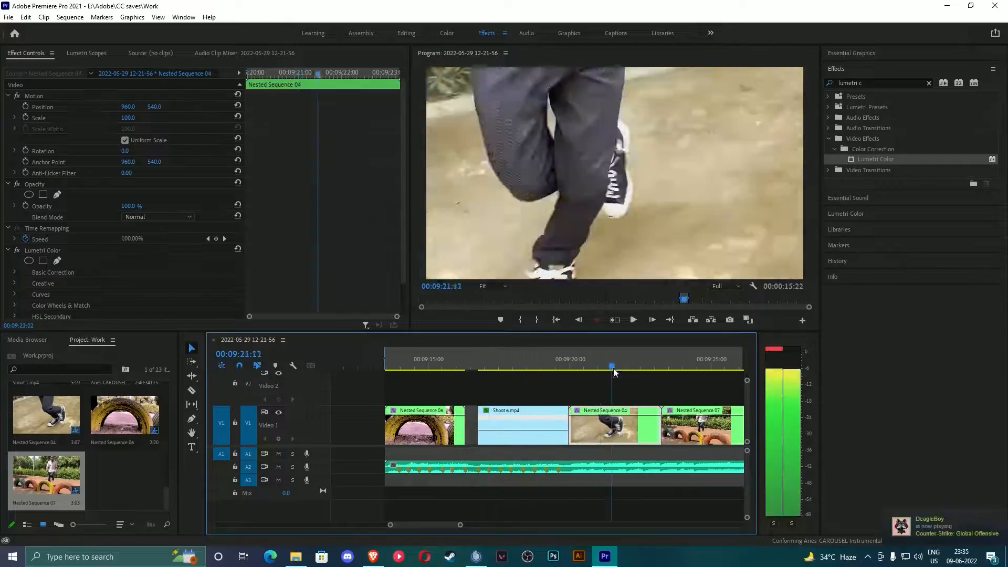
click(588, 390)
click(582, 366)
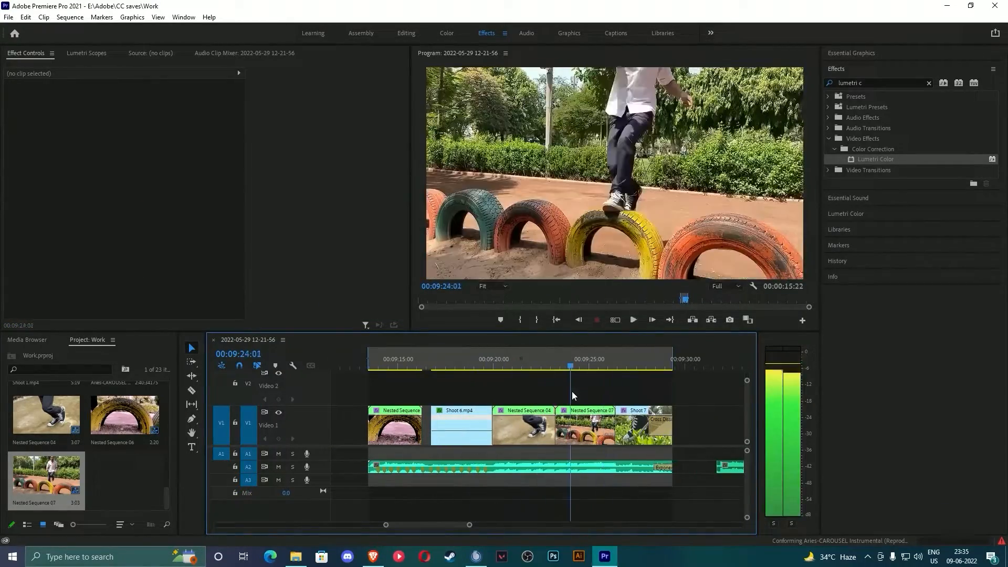
Step: Grade Nested Sequence 07 on Video 2 with the Domingo 145 input LUT and a Lumetri temperature of -44
click(475, 357)
drag(475, 362, 495, 362)
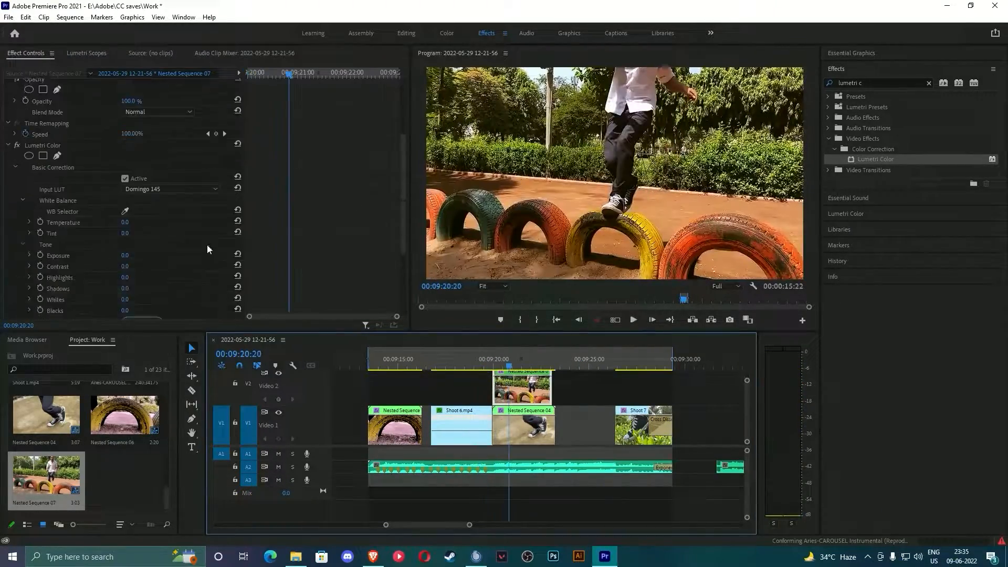
click(133, 234)
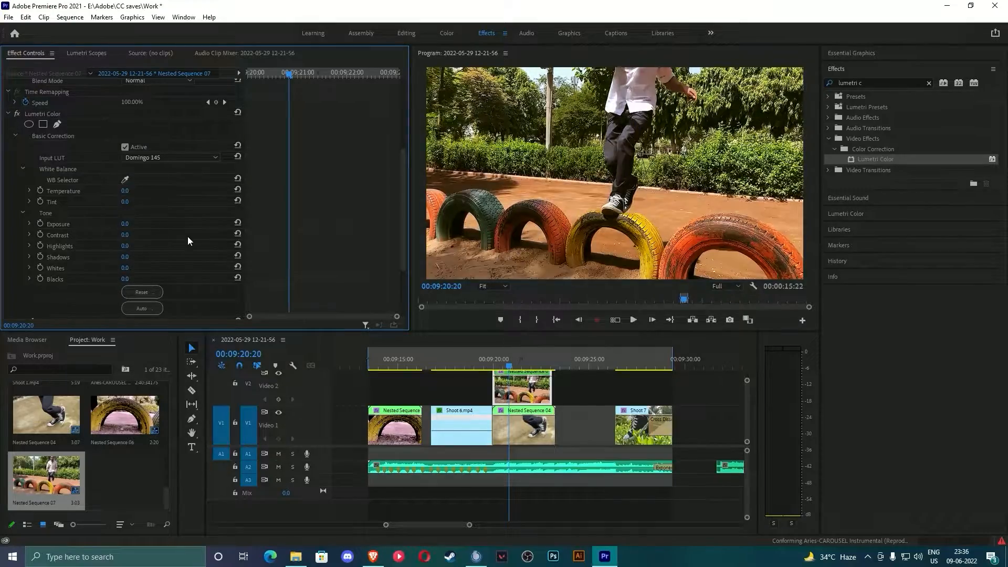
Step: Play back the graded Nested Sequence 07, save the project, and play the montage from its start
click(476, 363)
key(space)
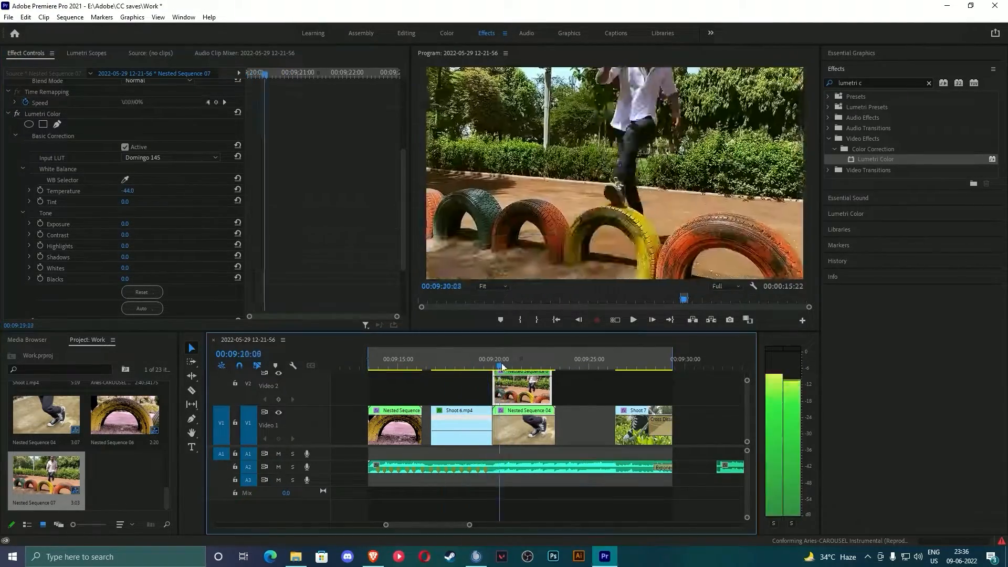
click(432, 366)
key(space)
key(ctrl+s)
key(minus)
key(minus)
click(439, 362)
drag(440, 362, 510, 362)
key(space)
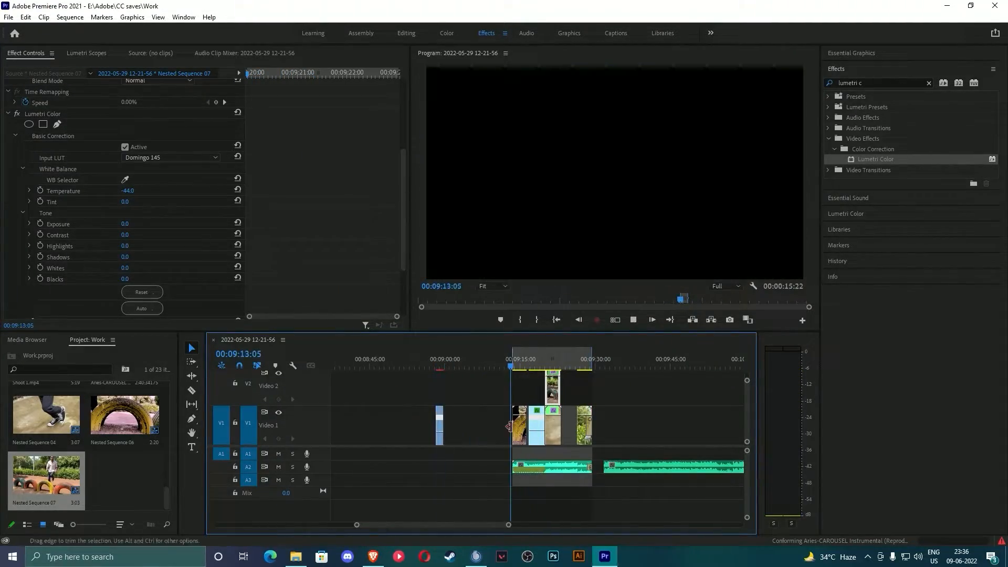
Step: Move Nested Sequence 07 on Video 2 over the gap after Nested Sequence 04 and save the project
drag(553, 389, 569, 388)
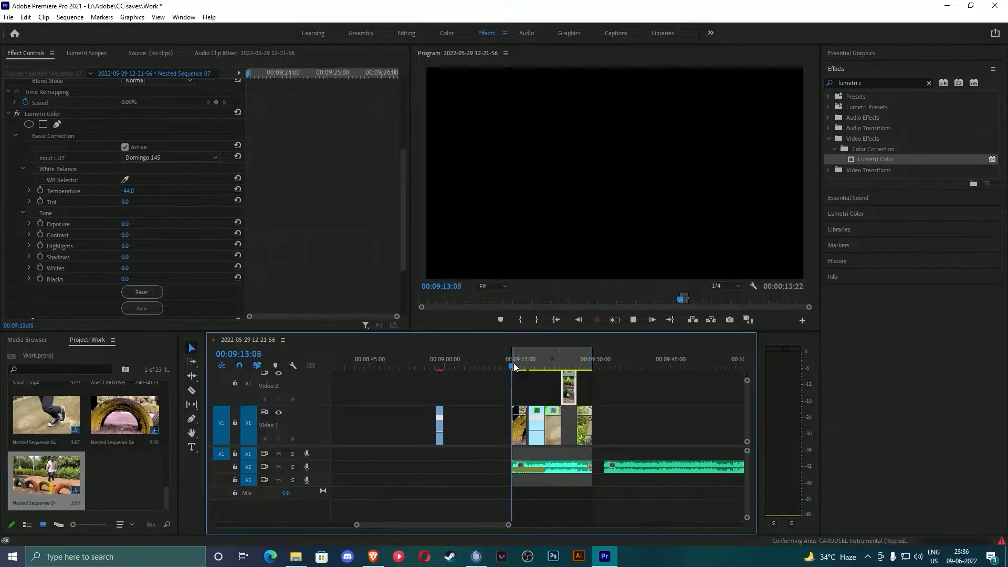
key(equal)
key(equal)
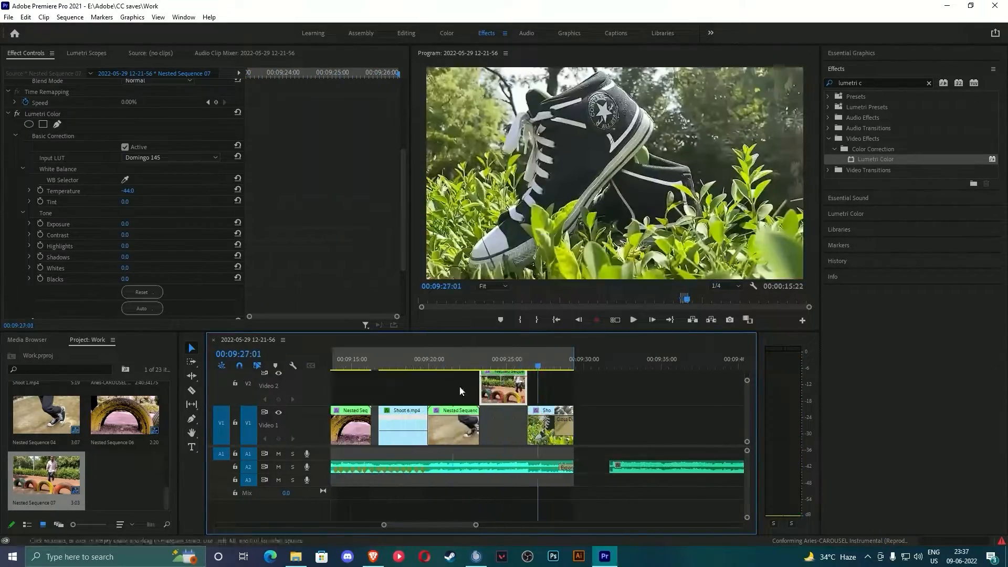
key(ctrl+s)
Step: Open Nested Sequence 04, shift the position of its Shoot 1.mp4 clip slightly in the frame, and save
scroll(275, 228, up, 5)
double_click(454, 426)
click(397, 436)
click(57, 108)
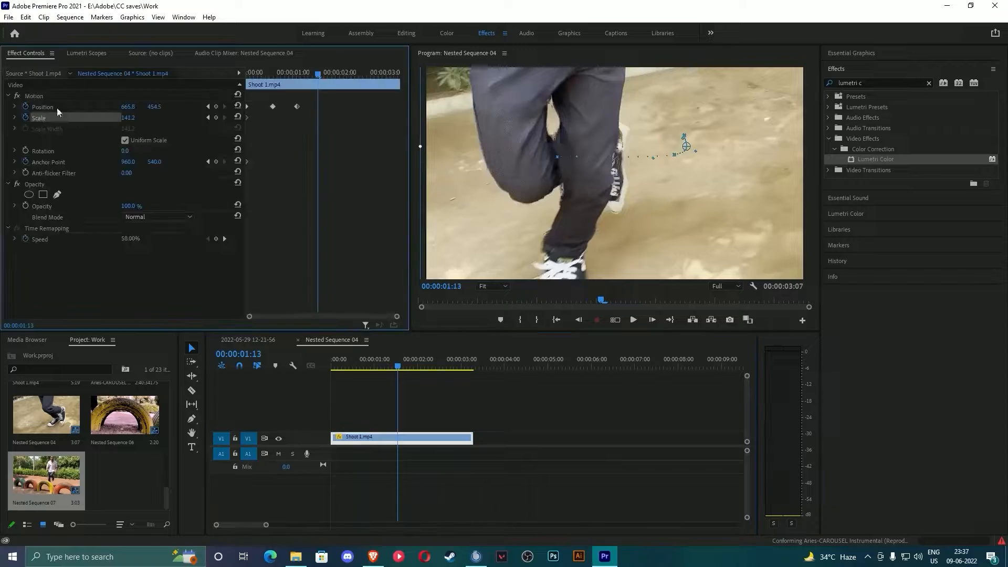
drag(532, 229, 529, 223)
key(ctrl+s)
Step: In the main sequence, load the Domingo 145 input LUT on Nested Sequence 04 and set a Basic Correction value to -35
click(247, 340)
drag(455, 364, 510, 366)
click(15, 272)
click(169, 294)
click(152, 327)
double_click(141, 232)
scroll(156, 288, down, 5)
click(126, 223)
text(-35)
key(Return)
Step: Adjust the speed ramp of the Shoot 1.mp4 clip inside Nested Sequence 04, return to the main sequence and save
double_click(454, 428)
drag(367, 431, 367, 435)
scroll(366, 432, down, 1)
drag(338, 364, 388, 365)
drag(389, 434, 388, 431)
click(248, 340)
key(ctrl+s)
Step: Play back the edit from the start of Nested Sequence 04 and save the project
click(427, 363)
key(space)
key(ctrl+s)
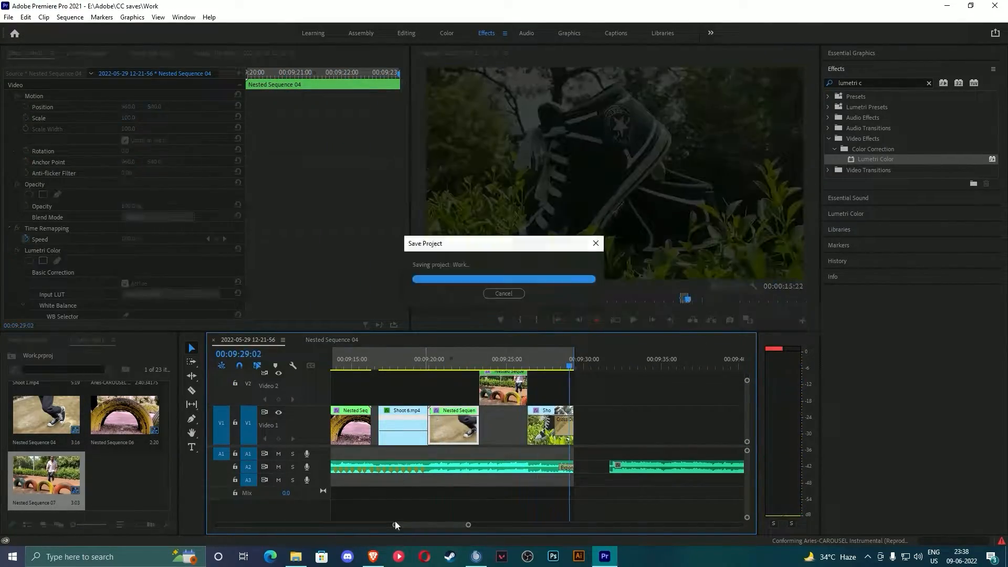
Step: Move Nested Sequence 07 down to Video 1 directly after Nested Sequence 04 and apply the default video transition
drag(395, 525, 380, 525)
drag(507, 391, 486, 428)
click(511, 363)
key(ctrl+d)
Step: Play back the joined nested sequences, return to the Shoot 6.mp4 clip and save the project
click(473, 363)
key(space)
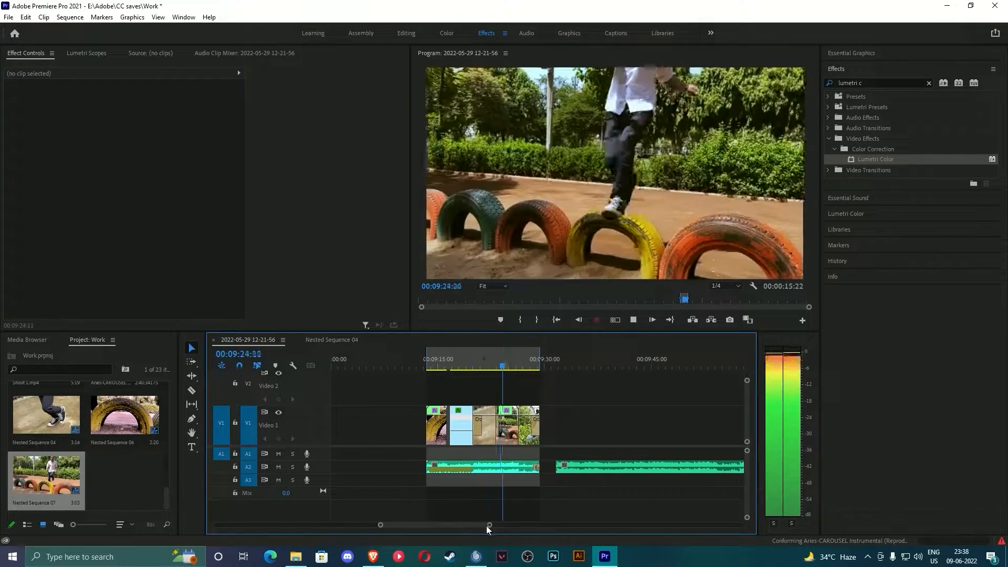
key(space)
drag(489, 525, 460, 525)
key(ctrl+s)
key(space)
click(420, 366)
key(ctrl+s)
Step: Browse the available Essential Graphics templates and check the options for managing them
click(847, 53)
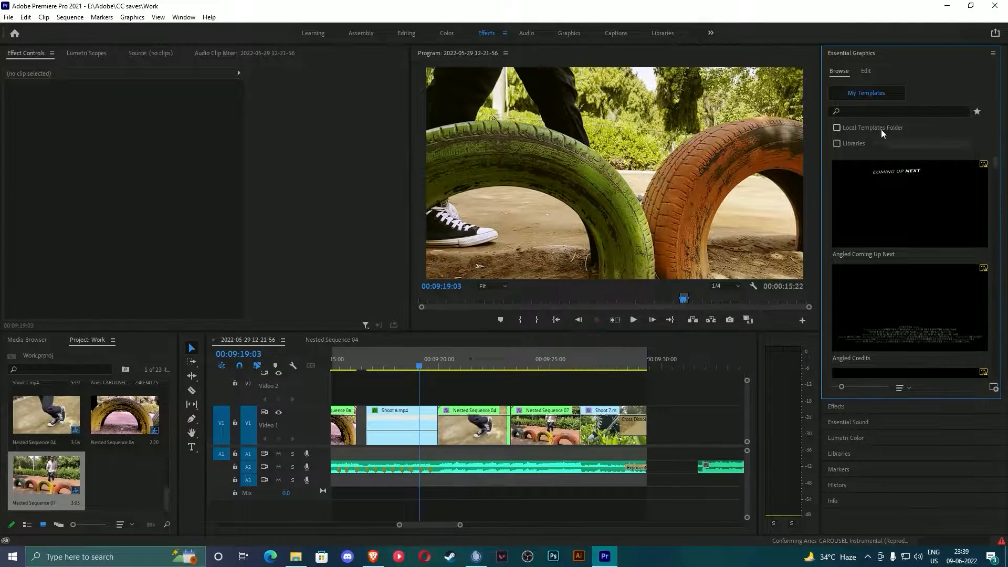
click(993, 53)
click(917, 181)
scroll(917, 202, down, 4)
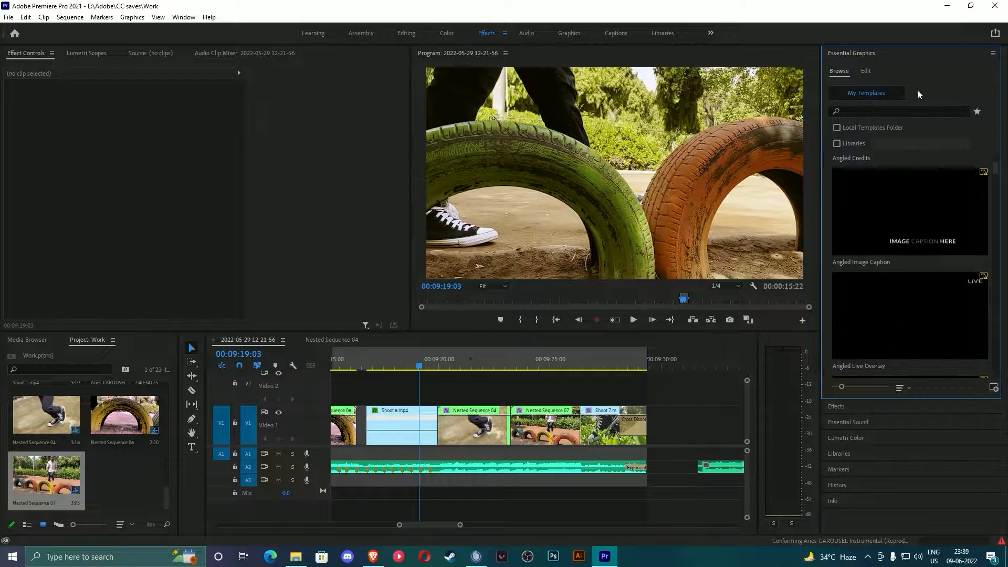
scroll(914, 202, up, 4)
scroll(917, 252, down, 15)
scroll(976, 368, up, 15)
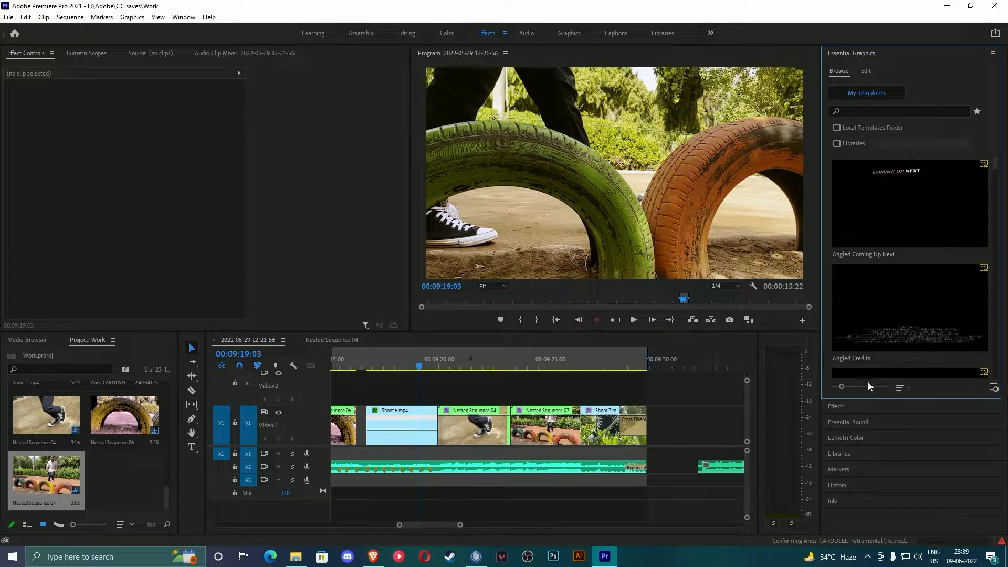
click(993, 53)
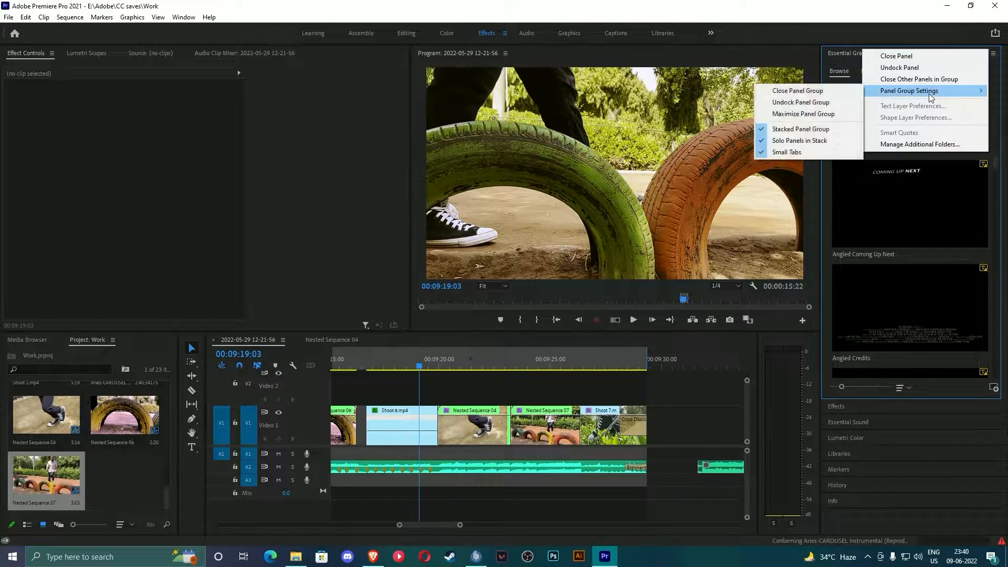
Step: Switch to the Graphics workspace and start adding an additional folder for Essential Graphics templates
click(569, 33)
click(977, 111)
click(977, 111)
click(883, 53)
click(809, 145)
click(336, 380)
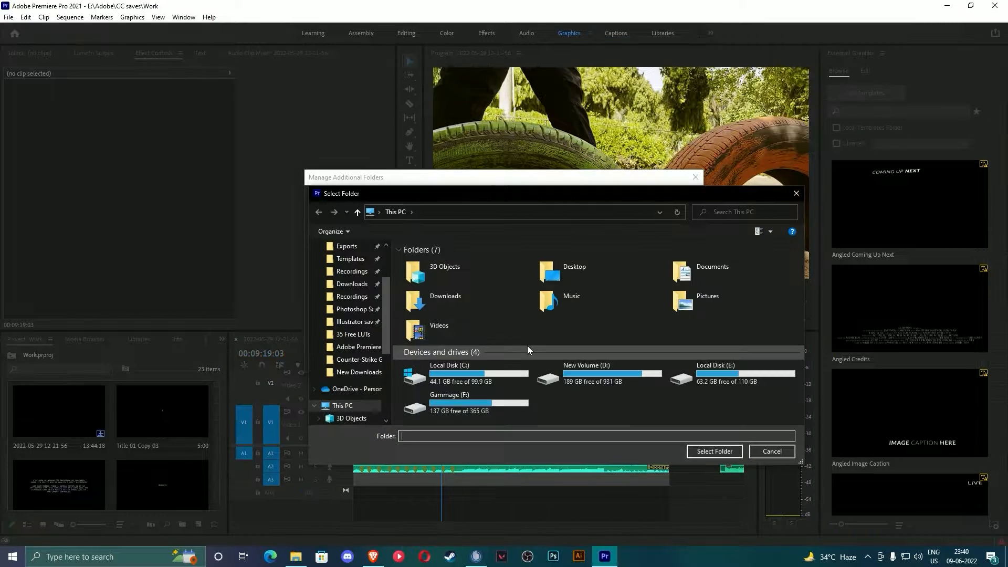
Step: Look through the folders on Local Disk (E:) for one containing graphics templates
double_click(704, 370)
double_click(536, 295)
click(319, 212)
click(484, 306)
click(319, 212)
click(477, 317)
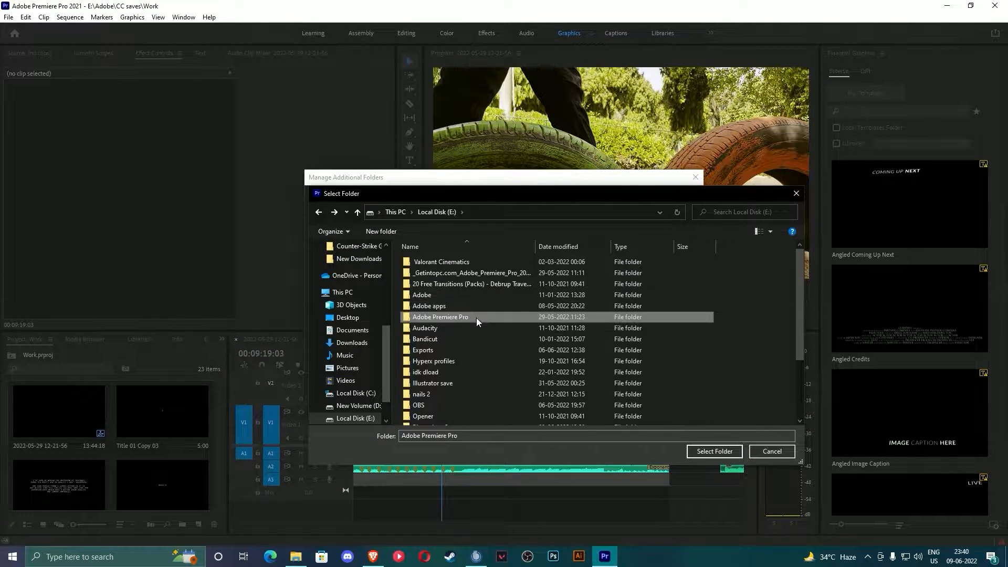
scroll(478, 341, down, 3)
double_click(483, 386)
click(319, 212)
double_click(457, 332)
double_click(444, 263)
double_click(443, 262)
double_click(443, 262)
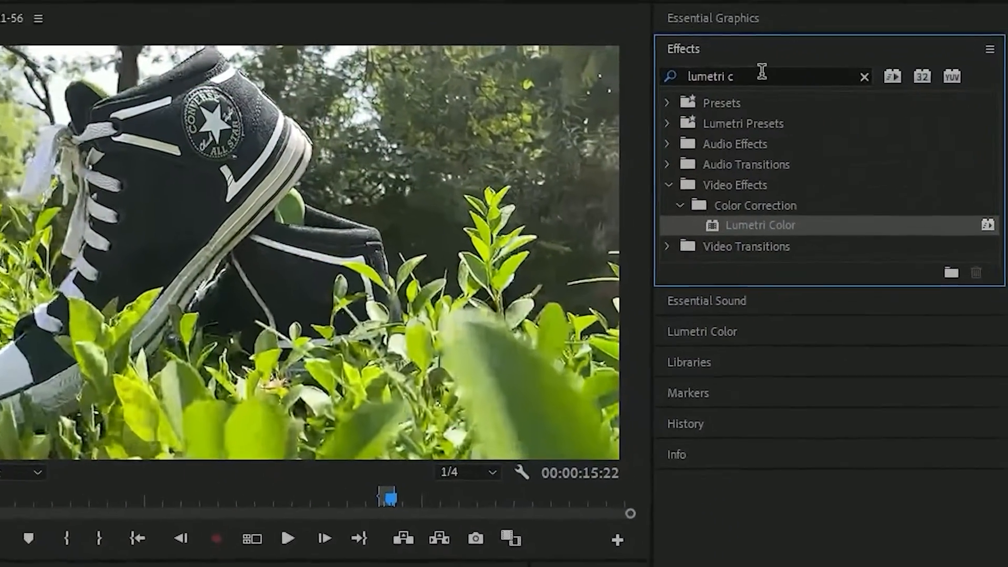
Step: Search the effects for "find ed", apply Find Edges to the Shoot 7.mp4 copy on Video 2, and save
drag(855, 62, 751, 53)
text(find ed)
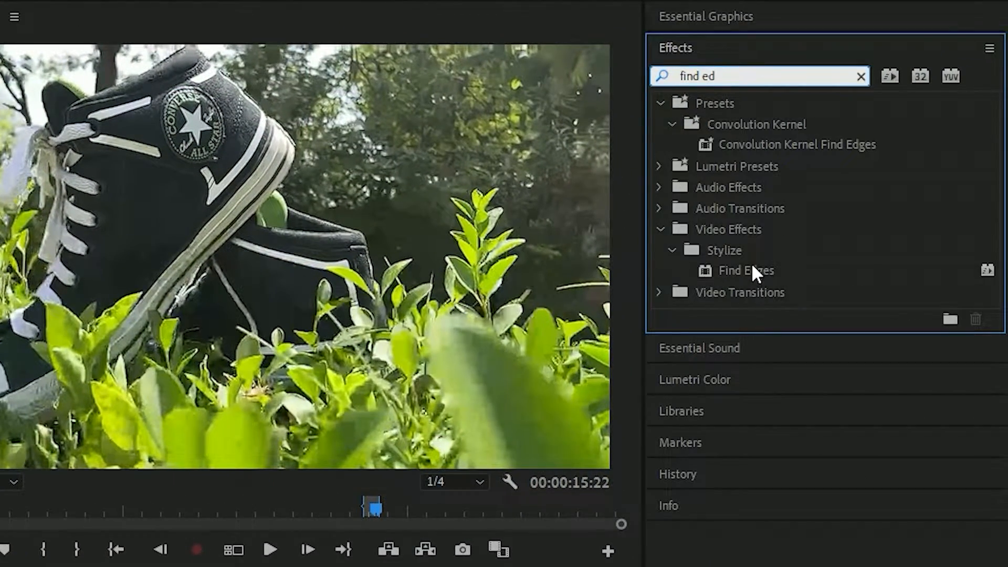
drag(752, 266, 603, 379)
drag(610, 295, 626, 311)
key(ctrl+s)
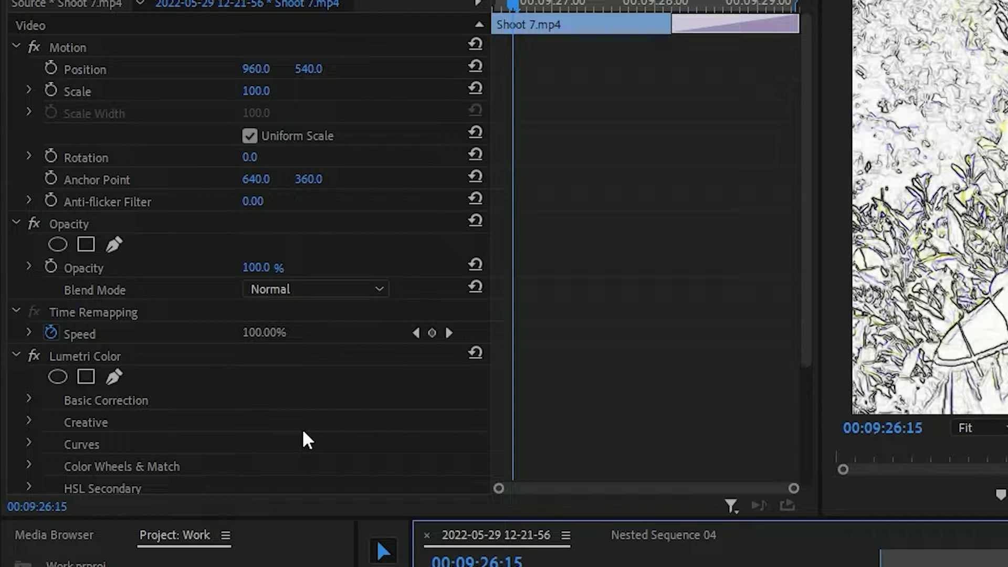
Step: Enable Invert for the Find Edges effect, scrub through the start of the overlay clip and save the project
scroll(252, 362, down, 3)
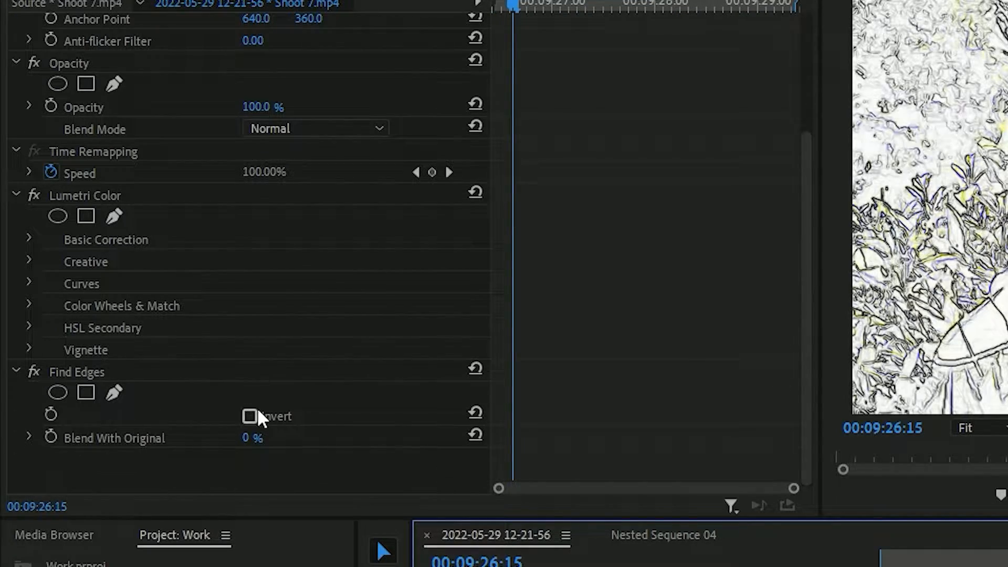
click(251, 416)
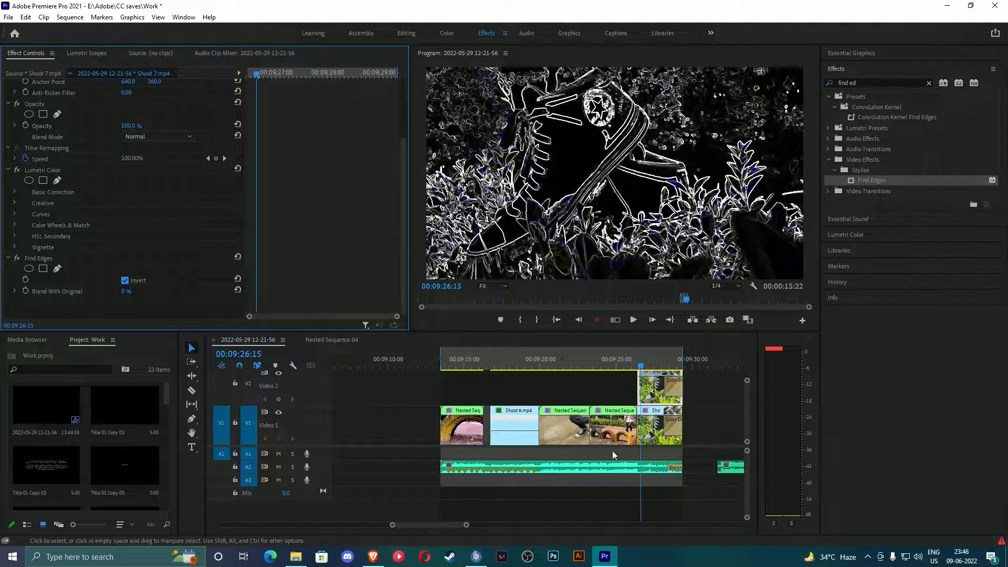
drag(646, 370, 640, 364)
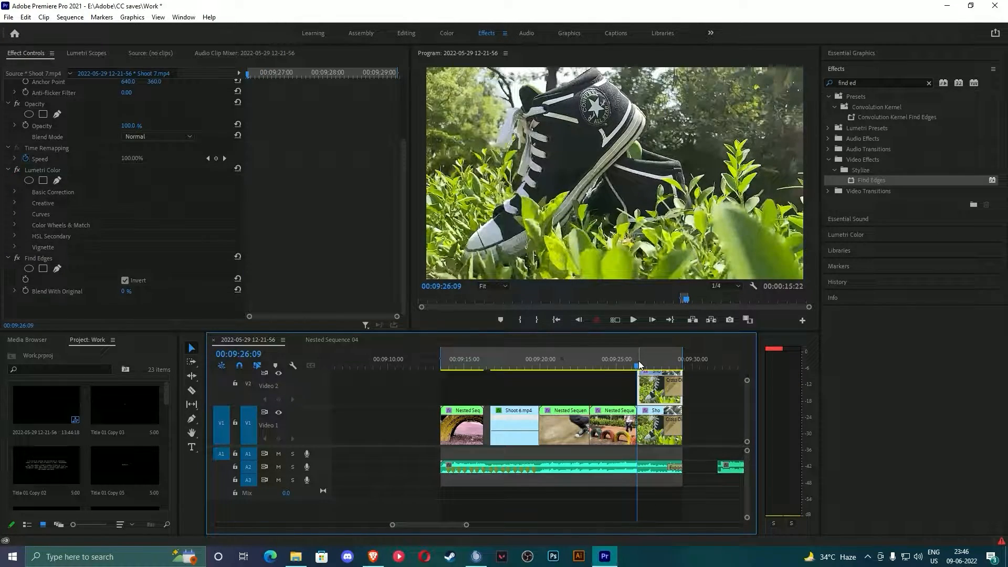
drag(638, 368, 649, 368)
key(ctrl+s)
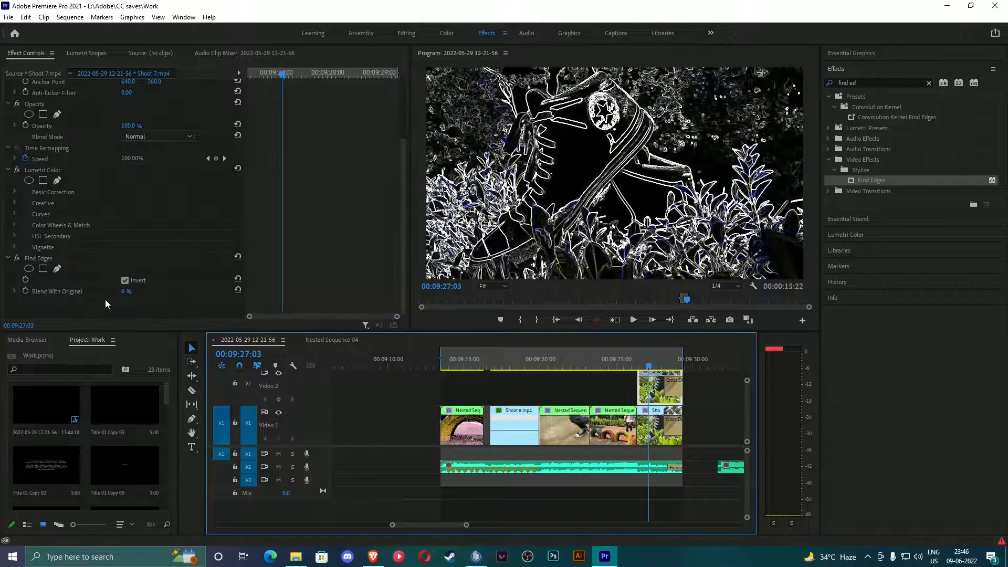
Step: Set the overlay Shoot 7.mp4 clip's scale to 108 and its blend mode to Screen
scroll(97, 187, up, 1)
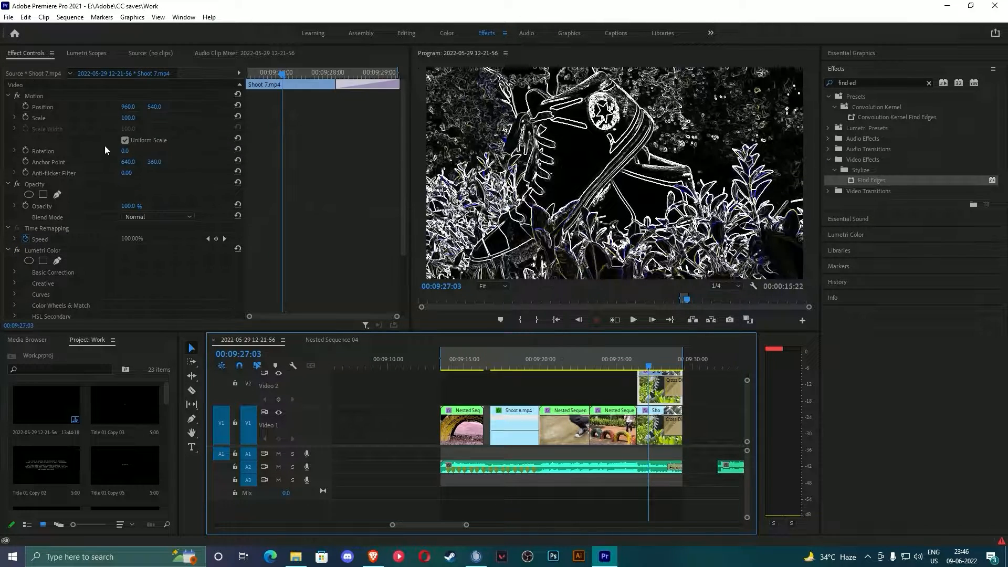
scroll(135, 116, up, 10)
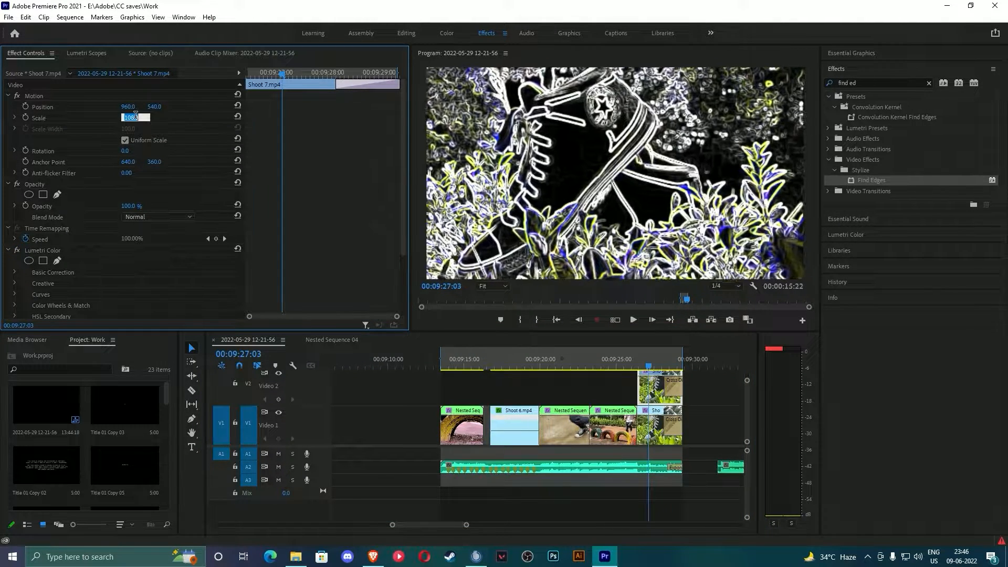
scroll(136, 115, down, 5)
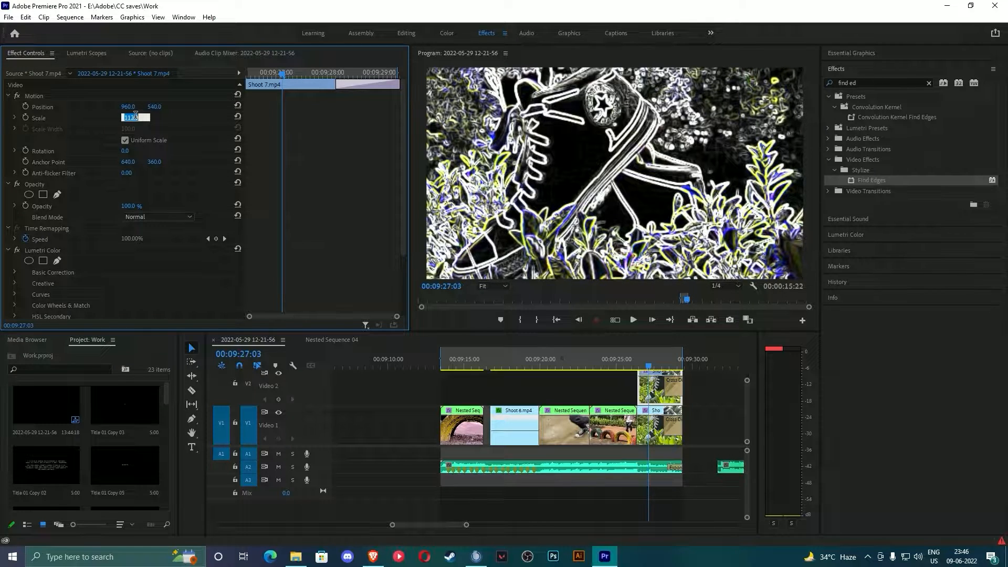
click(146, 216)
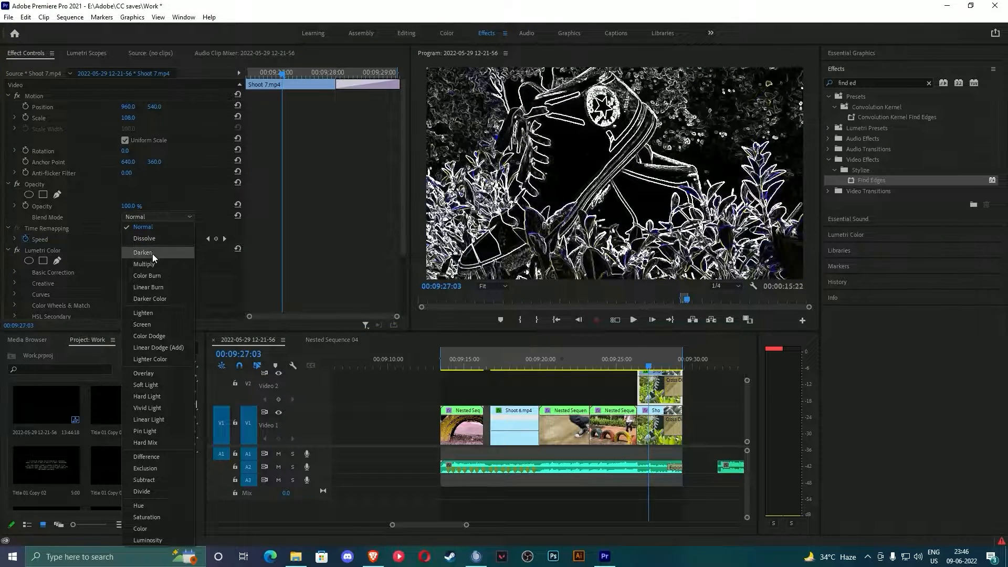
click(162, 322)
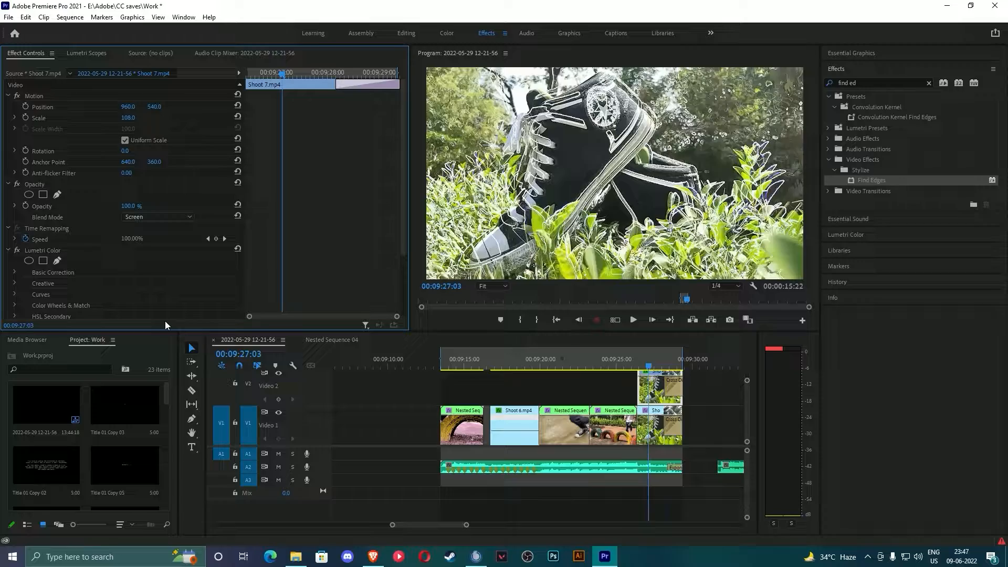
Step: Play back the Shoot 7.mp4 clip with its Find Edges overlay and save the project
click(634, 359)
key(space)
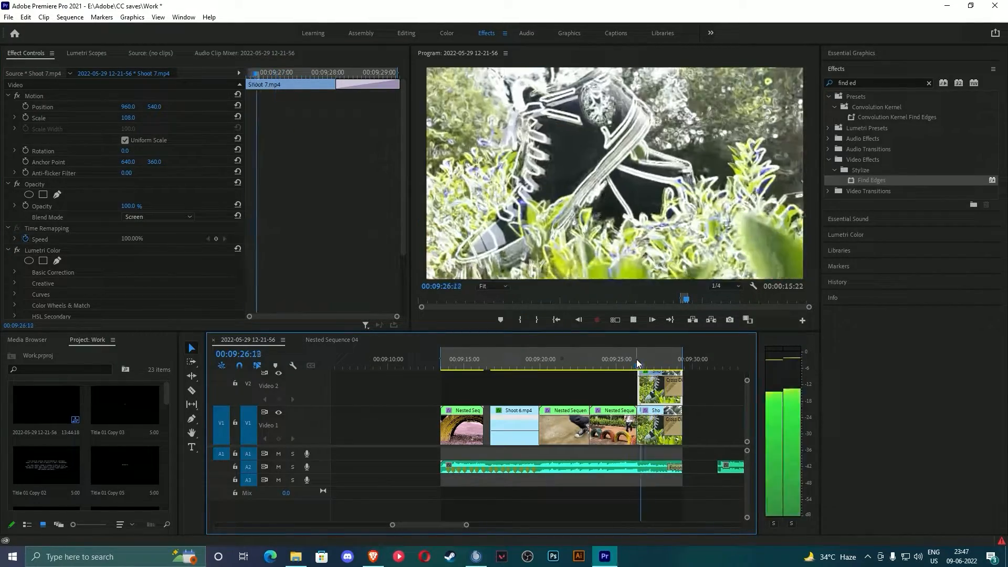
key(space)
key(ctrl+s)
Step: Undo the overlay clip's most recent edits and redo them
key(ctrl+z)
key(ctrl+z)
key(ctrl+z)
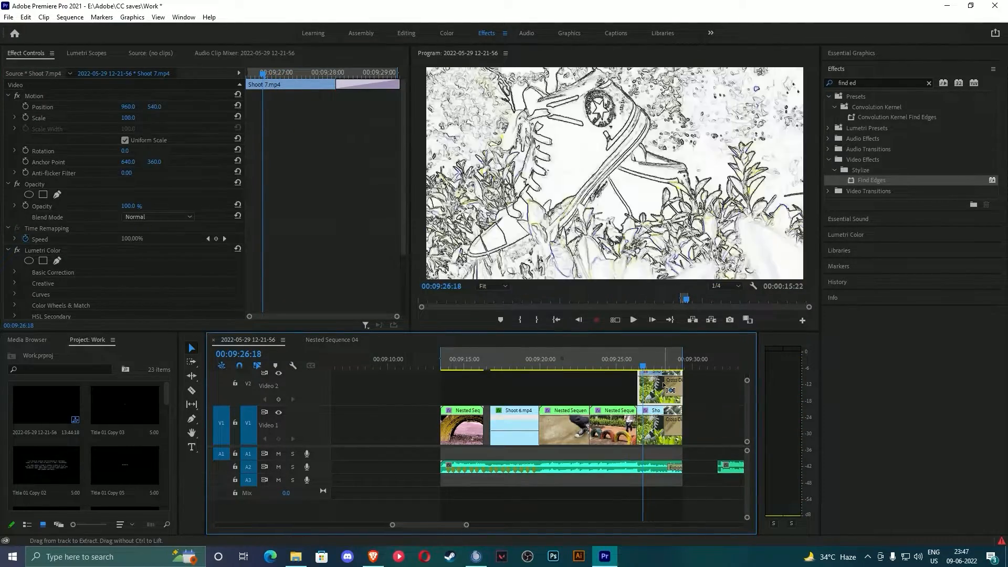
key(ctrl+z)
key(ctrl+shift+z)
key(ctrl+shift+z)
key(ctrl+shift+z)
key(ctrl+shift+z)
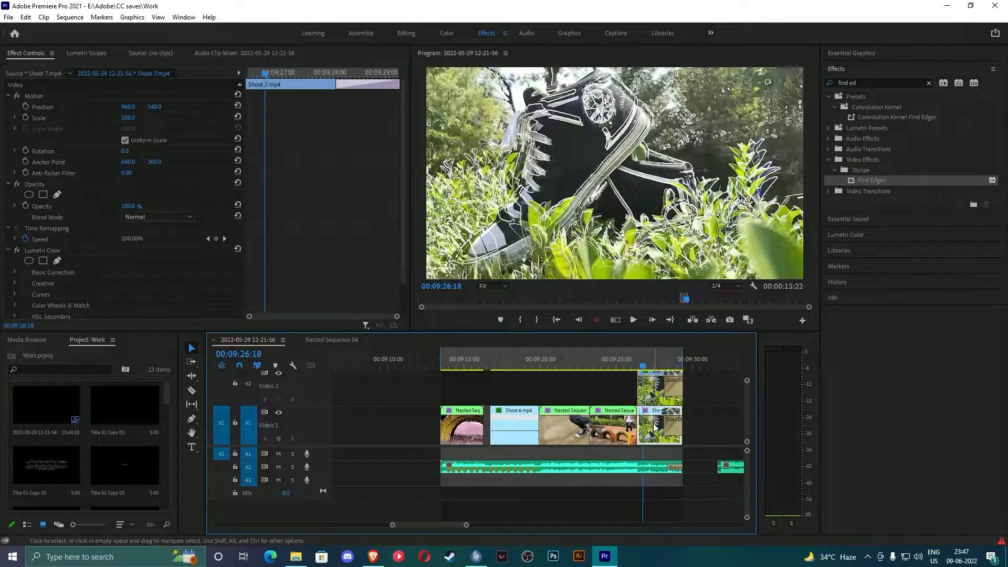
Step: Load the Domingo 145 input LUT in Lumetri Color for the Shoot 7.mp4 clip on Video 1
scroll(17, 238, down, 2)
click(147, 259)
click(147, 270)
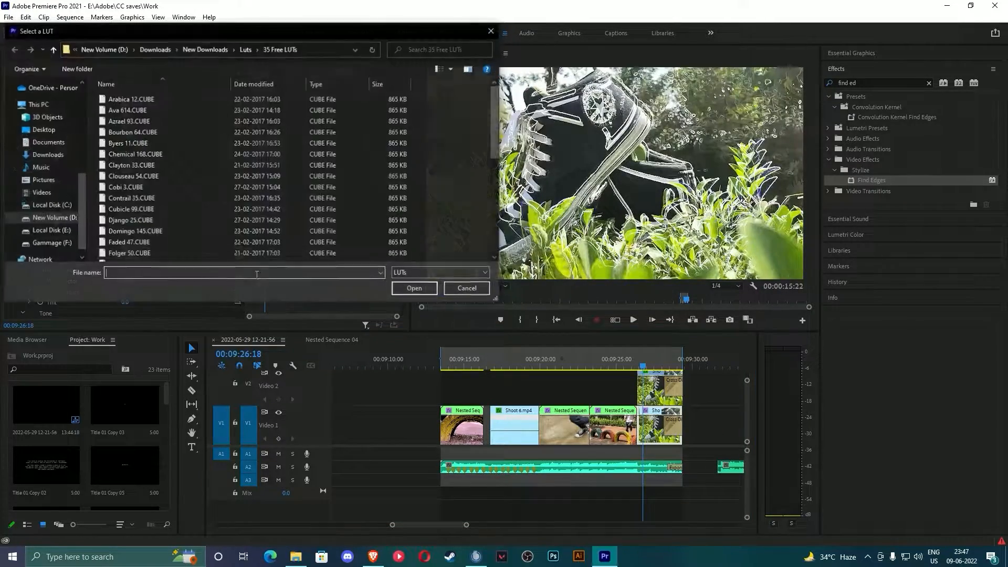
double_click(191, 229)
drag(643, 365, 644, 365)
Step: Keyframe the overlay Shoot 7.mp4 clip's Scale from 108 at its start to 132 at about 00:09:29:04
click(656, 385)
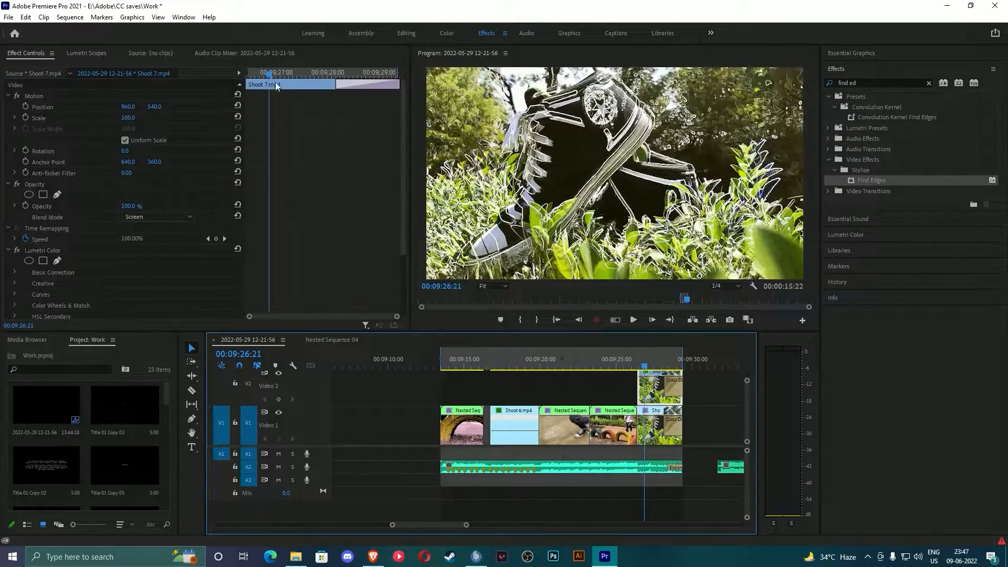
drag(275, 82, 370, 94)
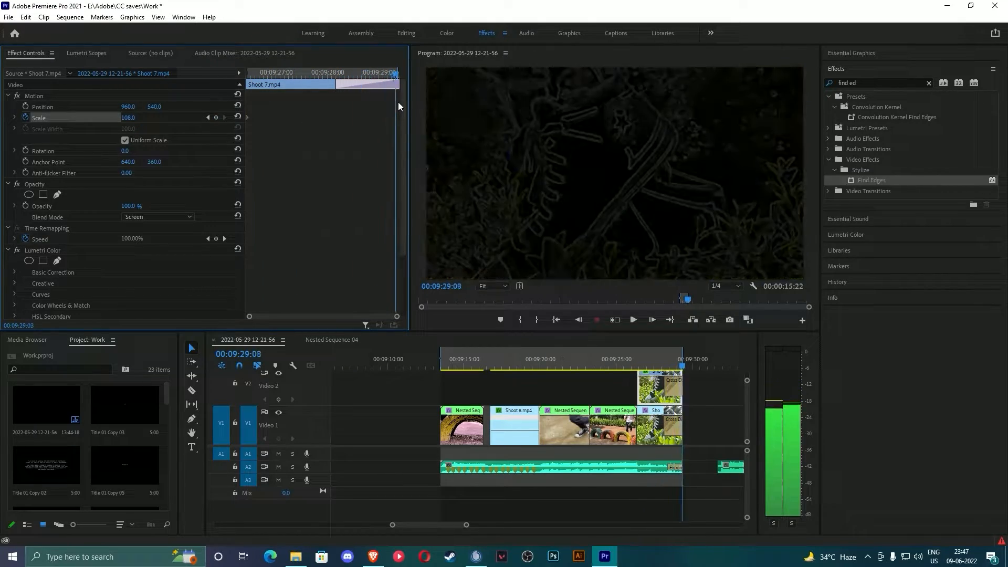
click(375, 73)
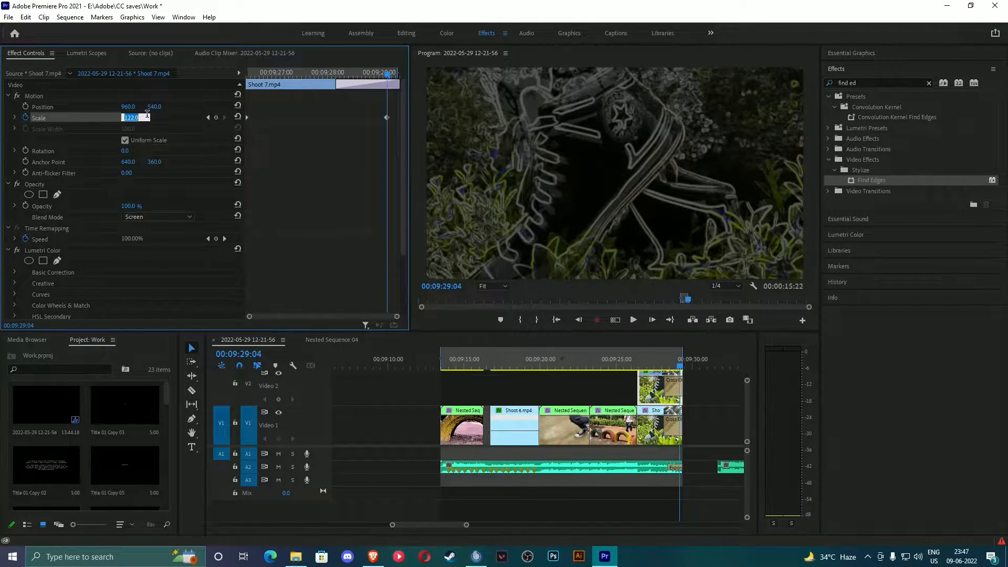
Step: Play back the overlay clip's scale animation from the end of the preceding nested clip and save the project
drag(674, 364, 630, 361)
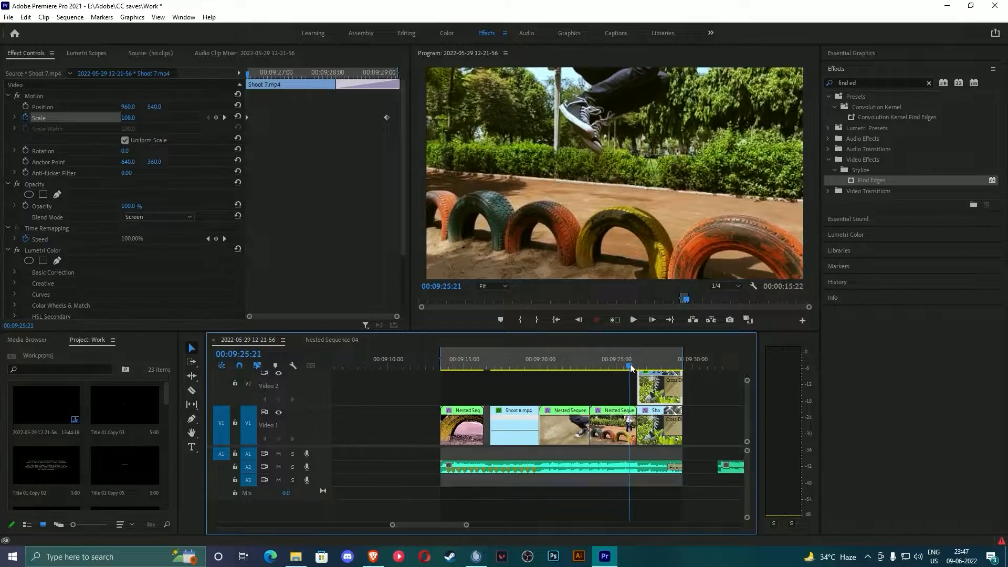
drag(466, 525, 471, 525)
click(554, 366)
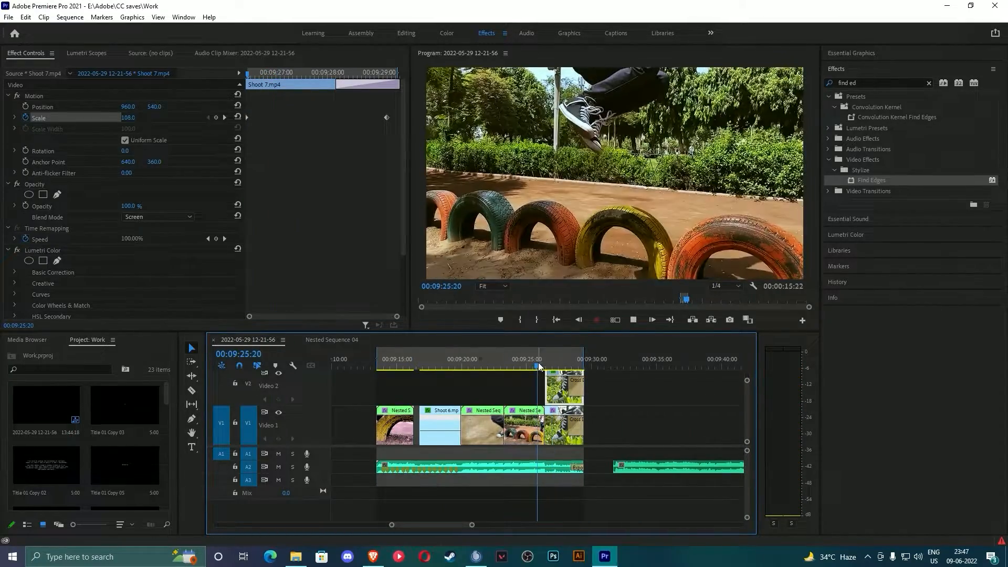
click(558, 368)
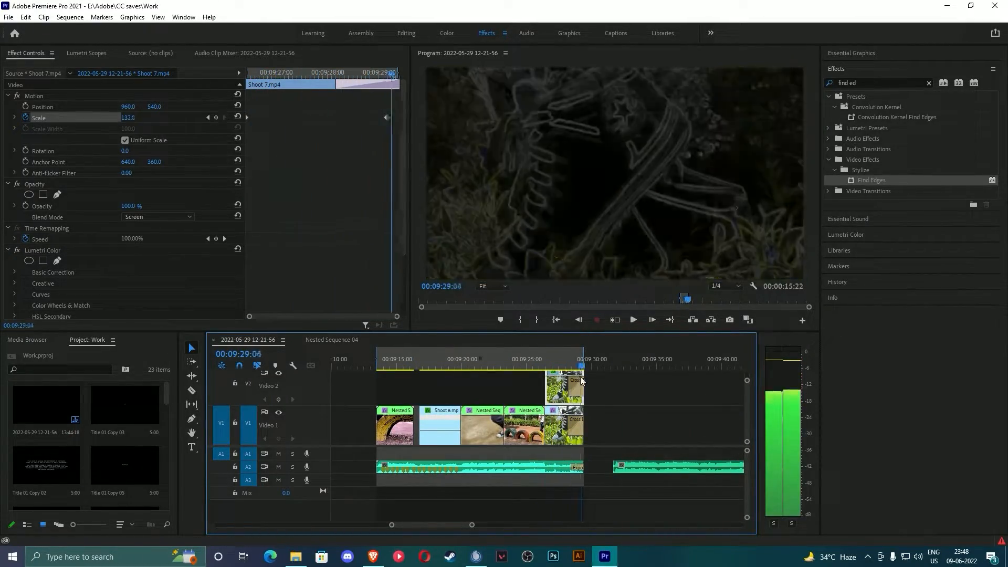
mouse_move(582, 381)
mouse_down()
mouse_move(560, 378)
mouse_move(565, 387)
mouse_up()
key(ctrl+s)
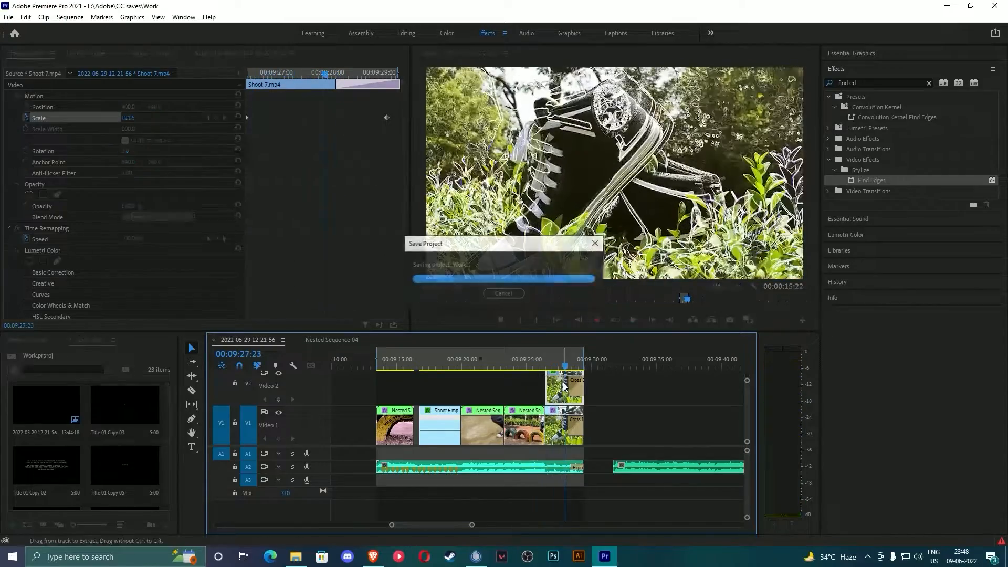
Step: Move the overlay clip's second Scale keyframe close to the clip's start and play back the faster zoom
drag(387, 118, 252, 118)
mouse_move(253, 74)
mouse_down()
mouse_move(277, 74)
mouse_move(249, 75)
mouse_up()
key(space)
drag(472, 525, 445, 524)
click(551, 362)
drag(552, 362, 524, 364)
Step: Select the music clip, save the project and play back the transition from Nested Sequence 07 into Shoot 7.mp4
click(548, 470)
drag(445, 525, 462, 526)
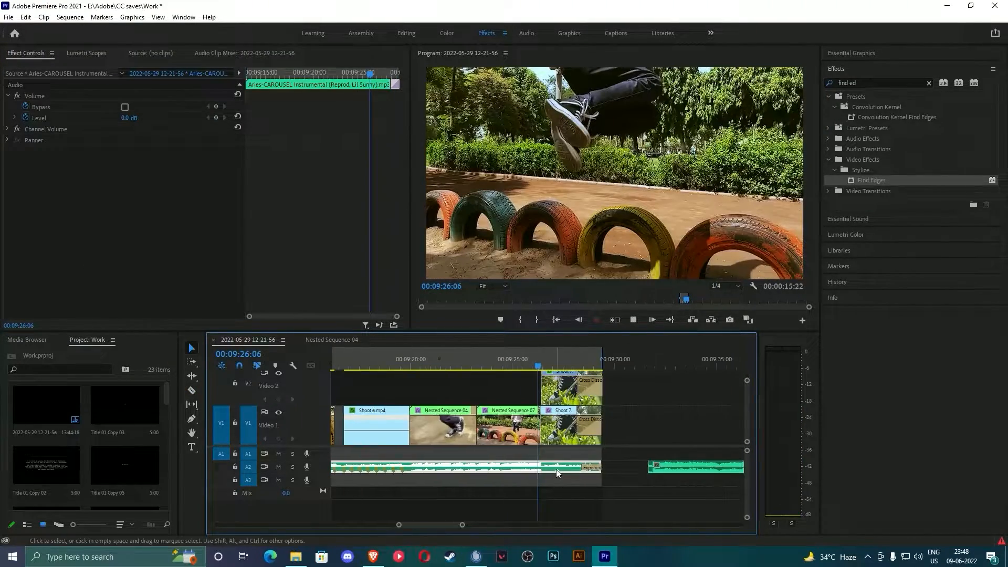
drag(541, 363, 516, 363)
key(ctrl+s)
key(space)
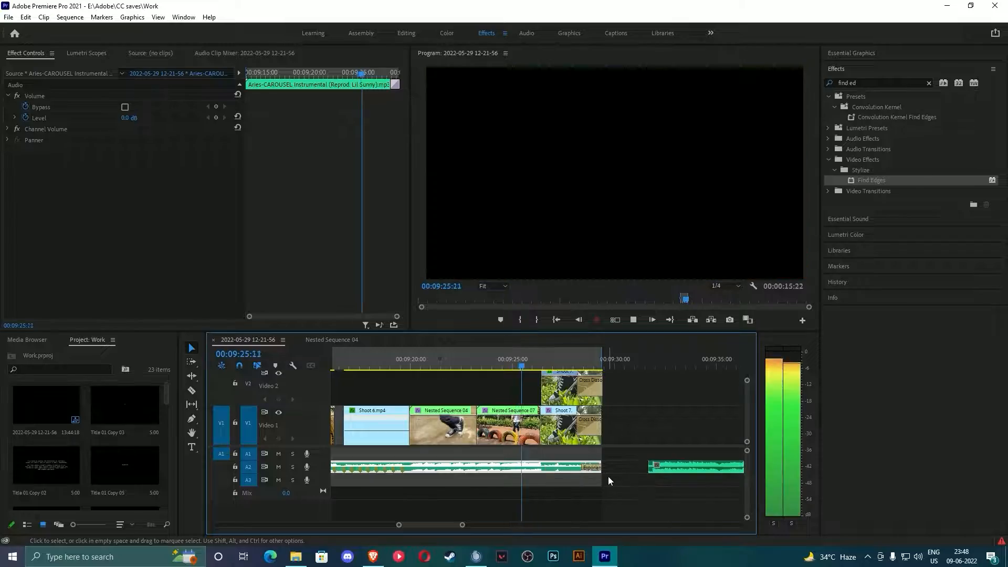
click(544, 363)
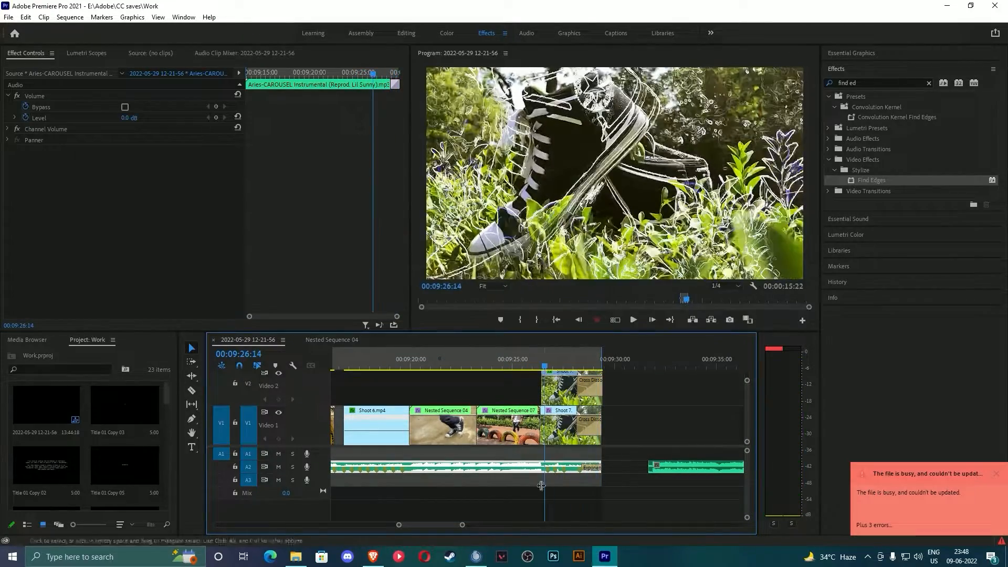
Step: Split the Video 2 overlay clip shortly before and shortly after 00:09:27:00 and delete the piece between the cuts
key(equal)
key(equal)
click(555, 389)
mouse_move(538, 364)
mouse_down()
mouse_move(522, 364)
mouse_move(546, 364)
mouse_move(519, 358)
mouse_up()
key(space)
key(space)
key(c)
click(547, 387)
click(569, 367)
click(569, 387)
key(v)
click(558, 388)
key(Delete)
Step: Save the project and cut out a second overlay section on Video 2, from about 00:09:27:12 to just past 00:09:28:00
key(space)
key(space)
key(ctrl+s)
key(c)
click(593, 389)
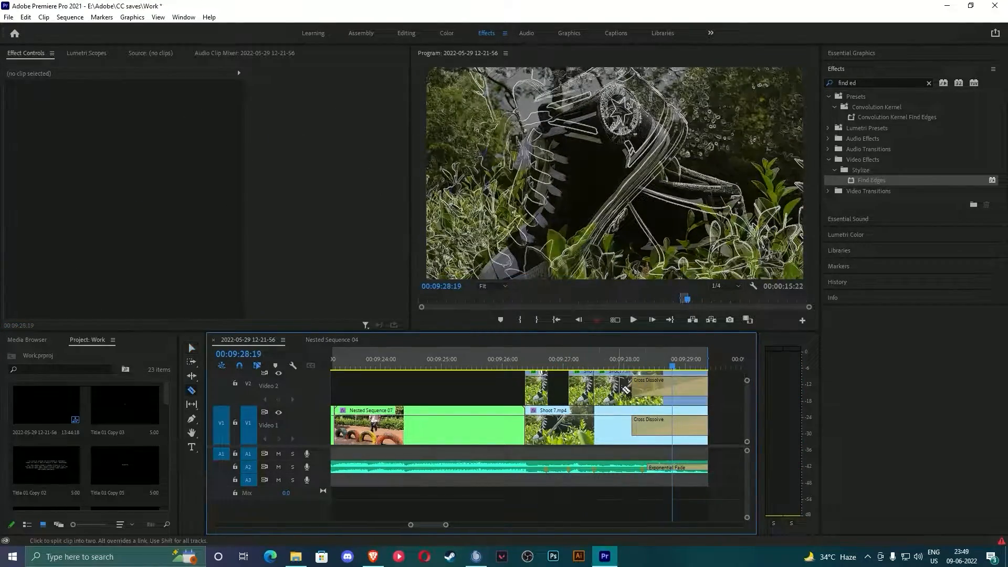
click(642, 389)
key(v)
click(625, 389)
key(Delete)
Step: Play back the flashing Find Edges overlay pieces over Shoot 7.mp4 and save the project
click(515, 358)
key(space)
key(ctrl+s)
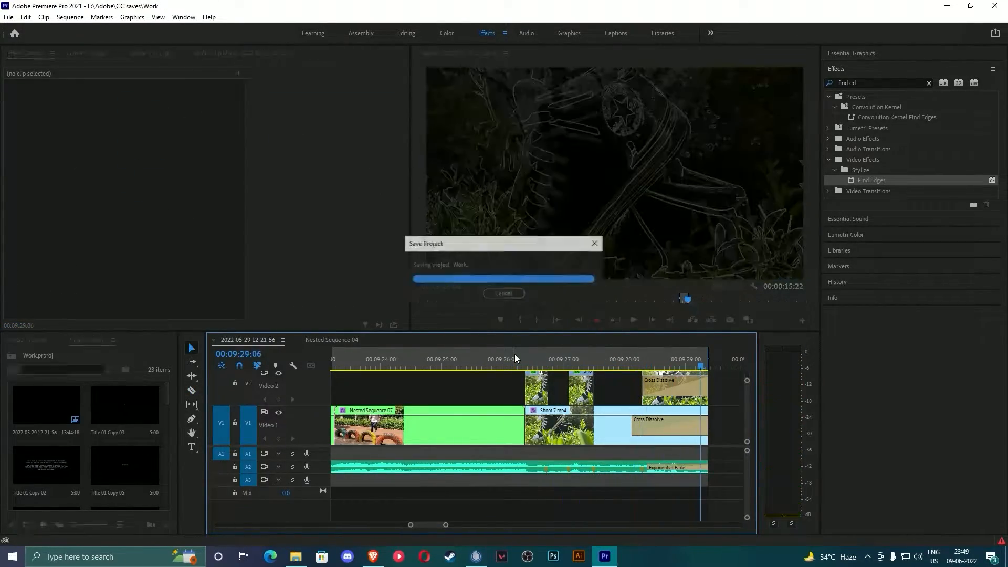
click(518, 361)
key(ctrl+s)
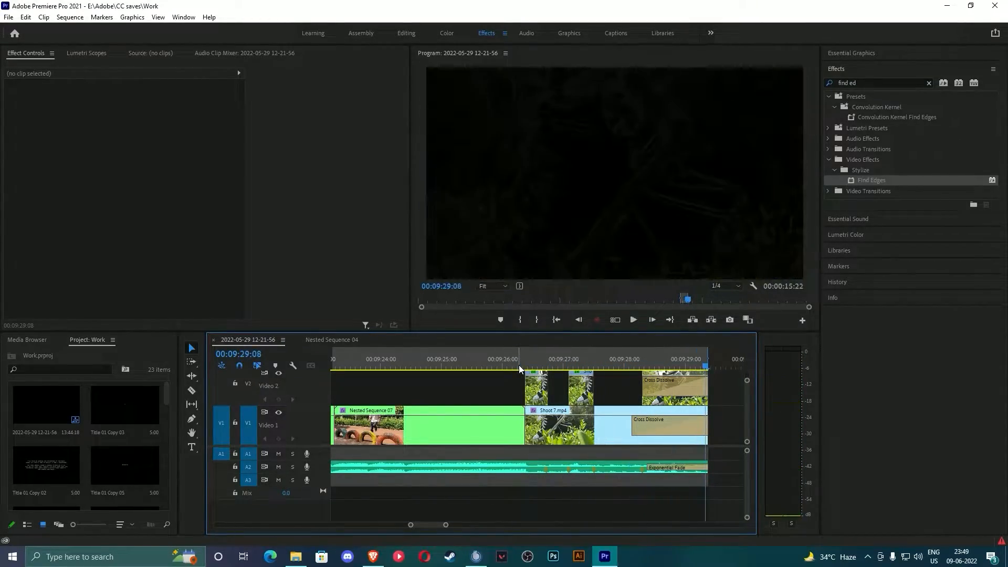
Step: Load the Domingo 145 LUT as Lumetri Color input LUT for the first overlay piece on Video 2
mouse_move(518, 365)
mouse_down()
mouse_move(558, 364)
mouse_move(530, 364)
mouse_up()
click(537, 390)
scroll(32, 231, down, 1)
click(26, 242)
click(158, 263)
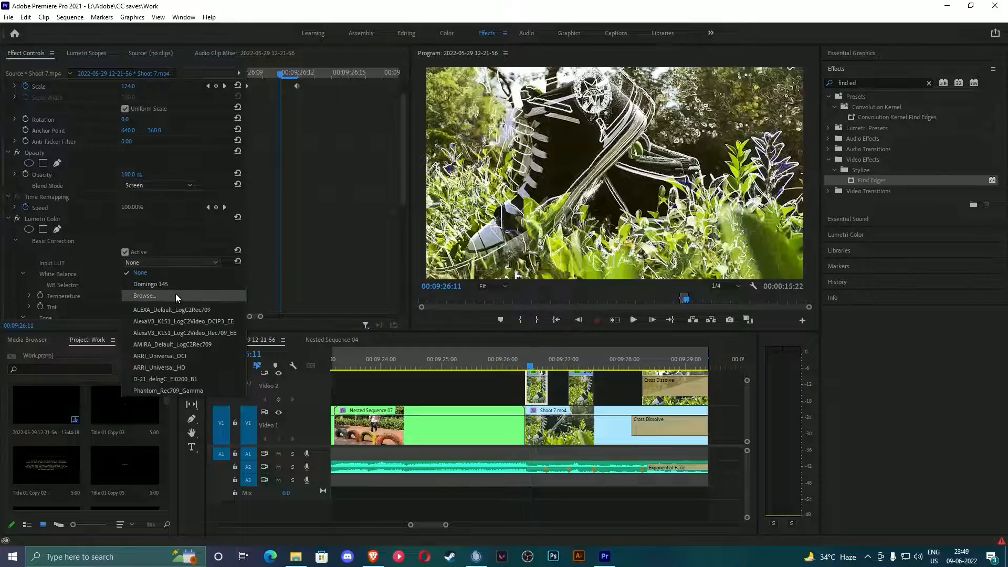
click(176, 295)
key(Escape)
click(149, 264)
click(156, 296)
double_click(152, 231)
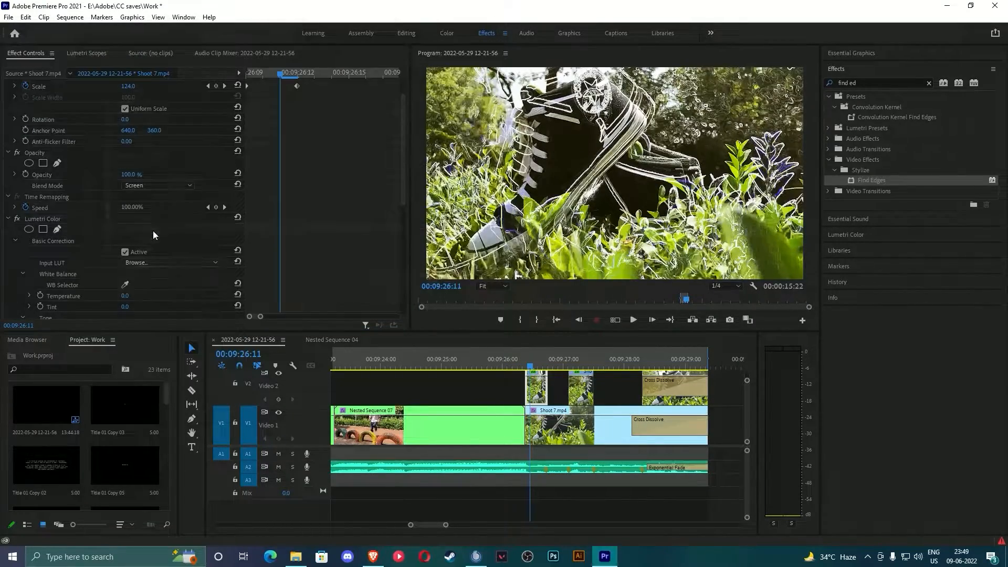
Step: Play back the first overlay piece and load the Domingo 145 input LUT for the second overlay piece
click(519, 361)
key(space)
key(space)
click(581, 391)
click(14, 272)
click(159, 295)
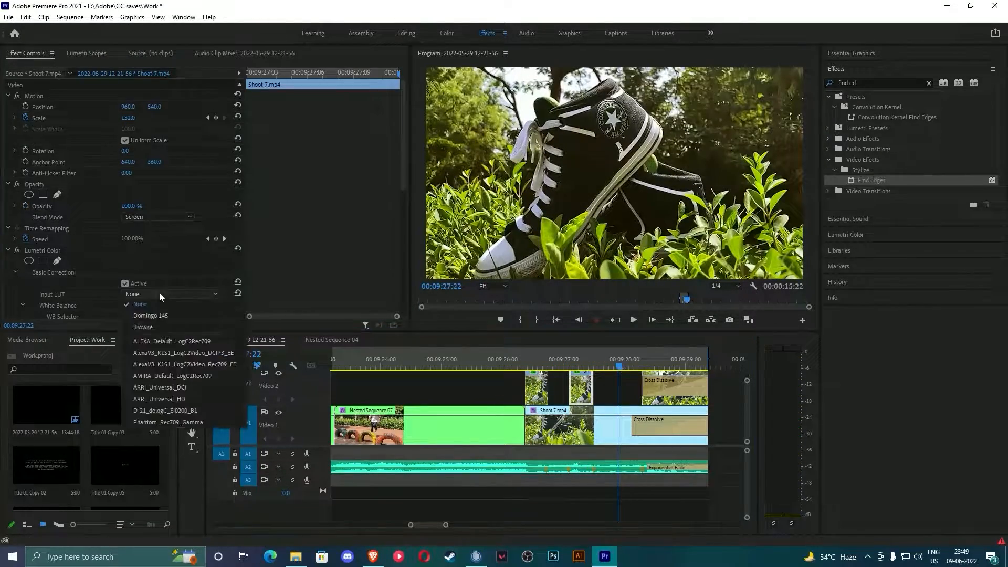
click(187, 328)
double_click(157, 230)
Step: Load the Domingo 145 input LUT for the last overlay piece, the one with the Cross Dissolve on Video 2
click(663, 391)
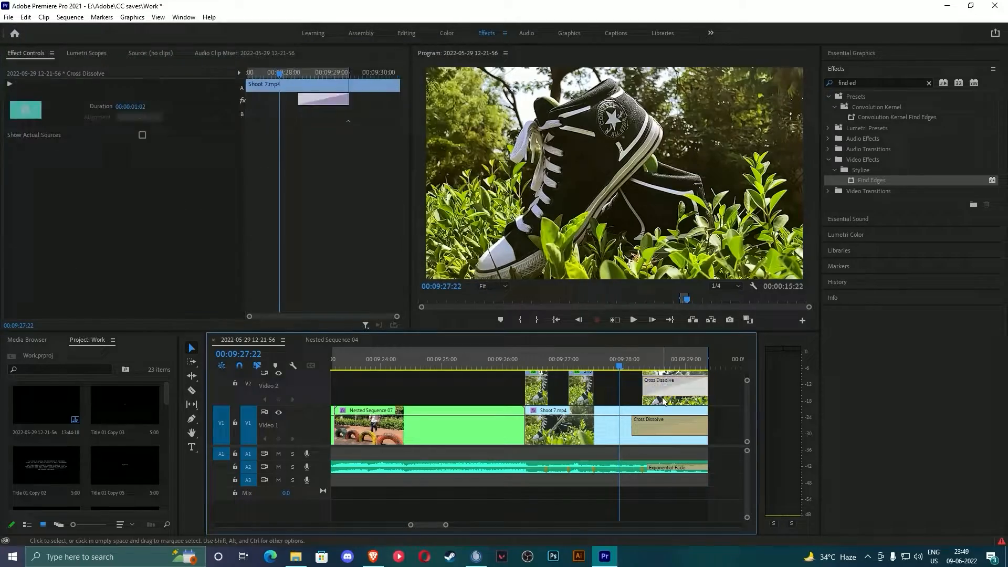
click(663, 401)
click(15, 272)
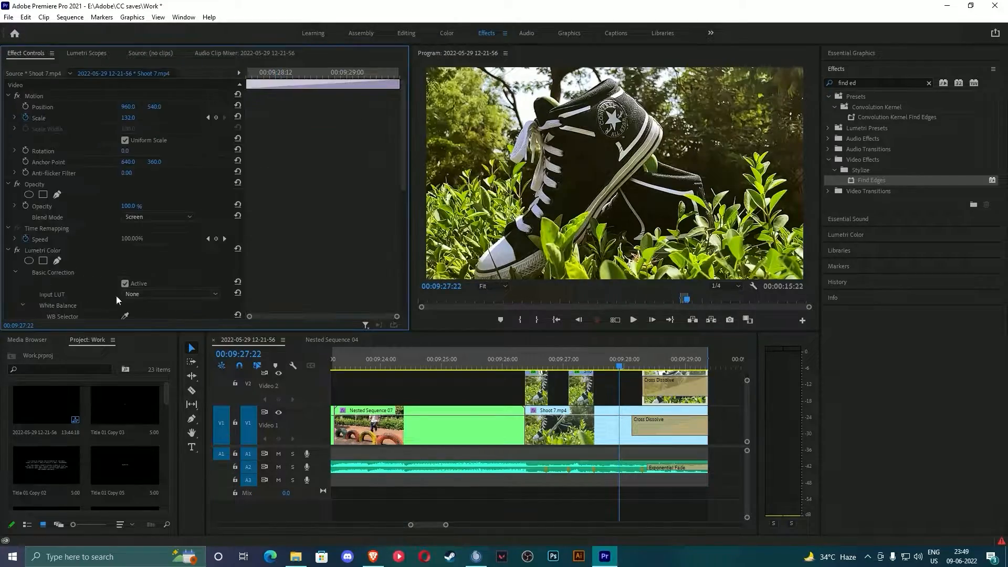
click(157, 294)
click(170, 329)
double_click(152, 230)
Step: Play back the graded overlay pieces from just before Shoot 7.mp4, save the project and show more of the montage
drag(617, 366, 519, 358)
key(space)
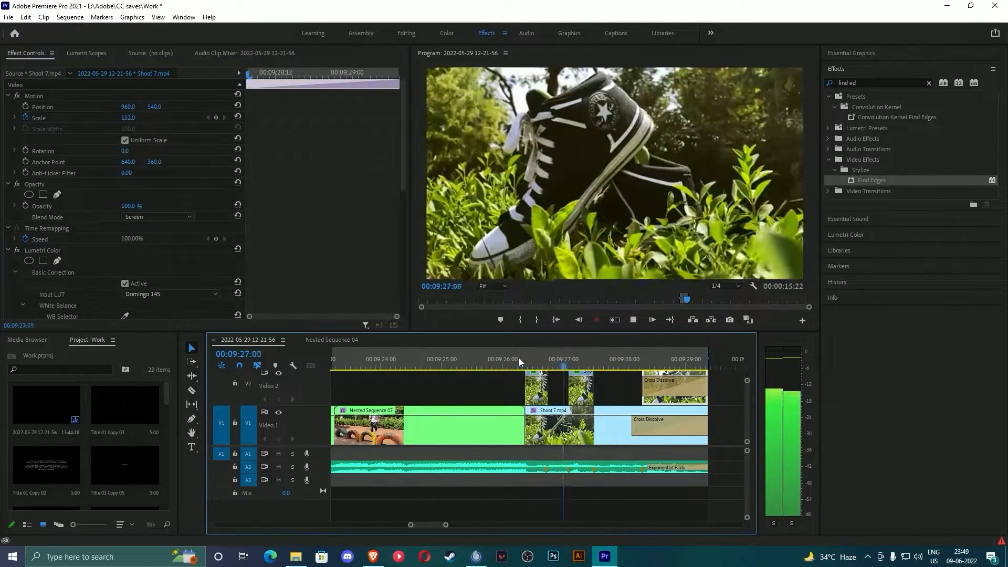
key(space)
key(ctrl+s)
drag(446, 525, 462, 525)
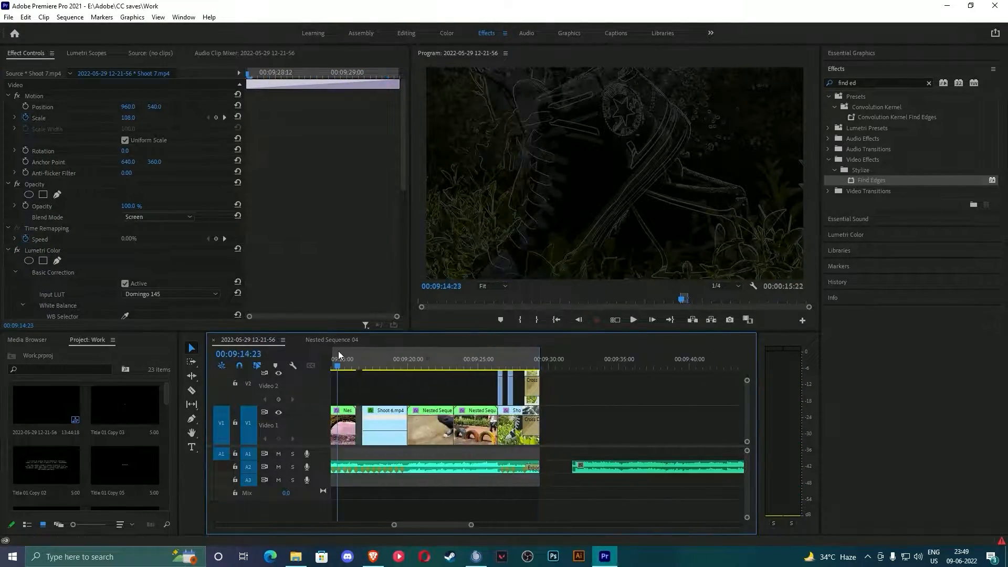